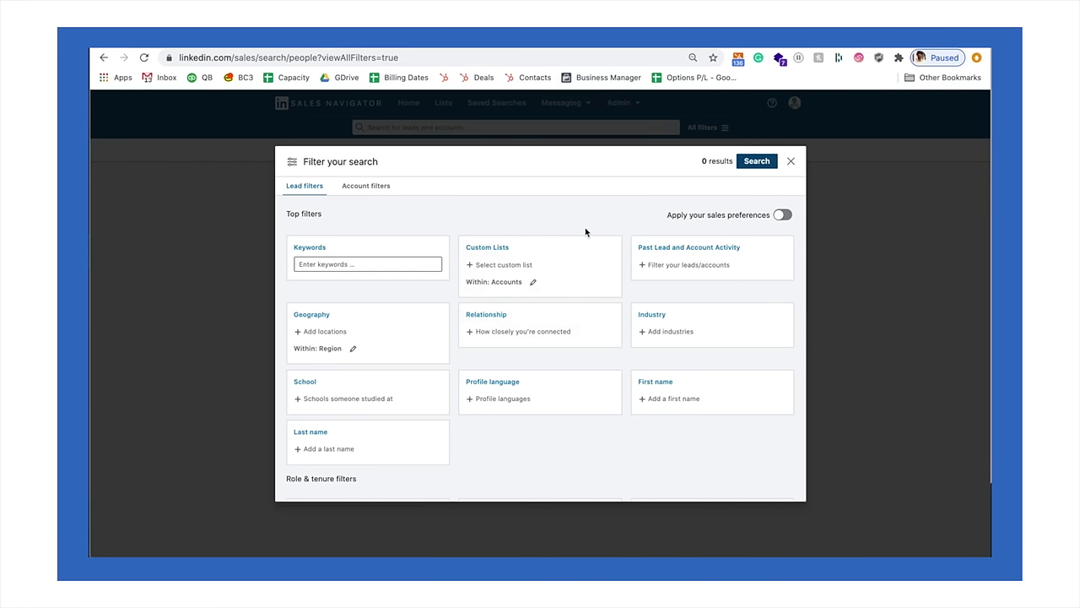
Look over the available lead filters and set the Geography filter to include the region United States
scroll(513, 380, "down", 1)
scroll(513, 379, "down", 1)
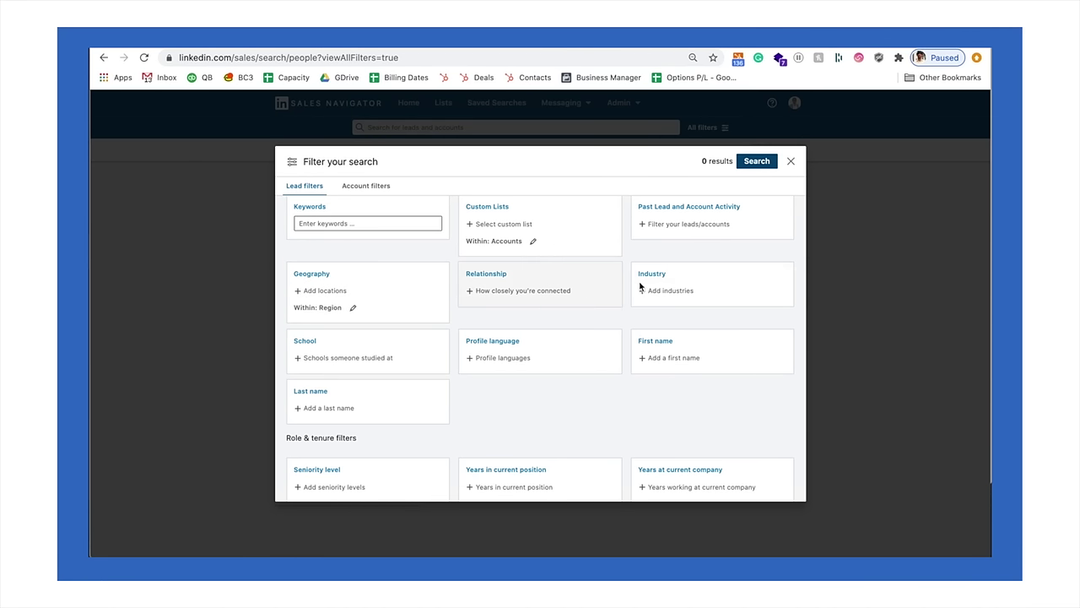
scroll(673, 293, "down", 4)
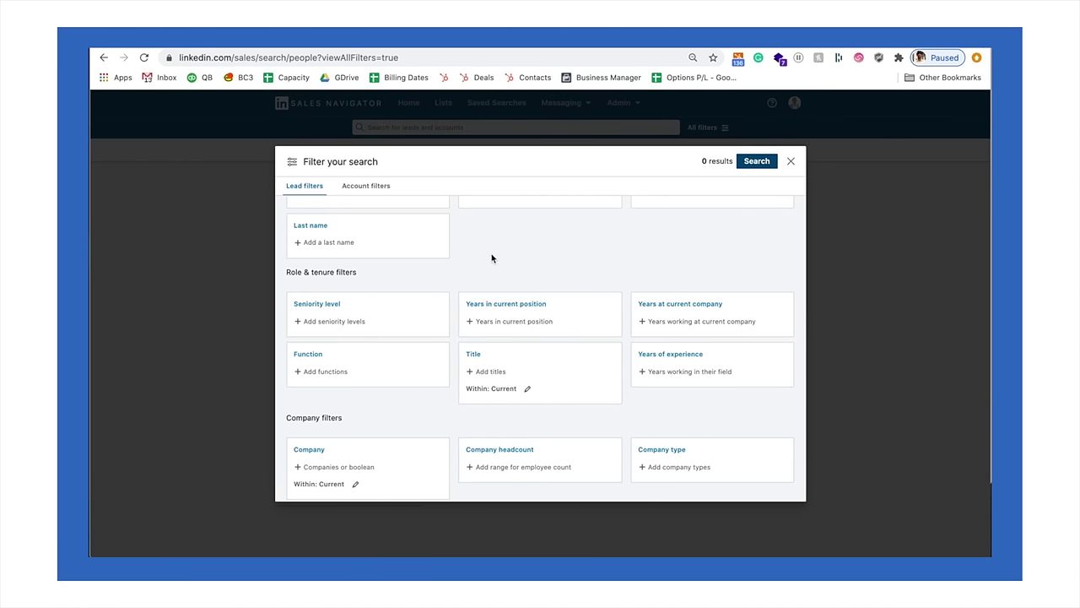
scroll(563, 245, "up", 5)
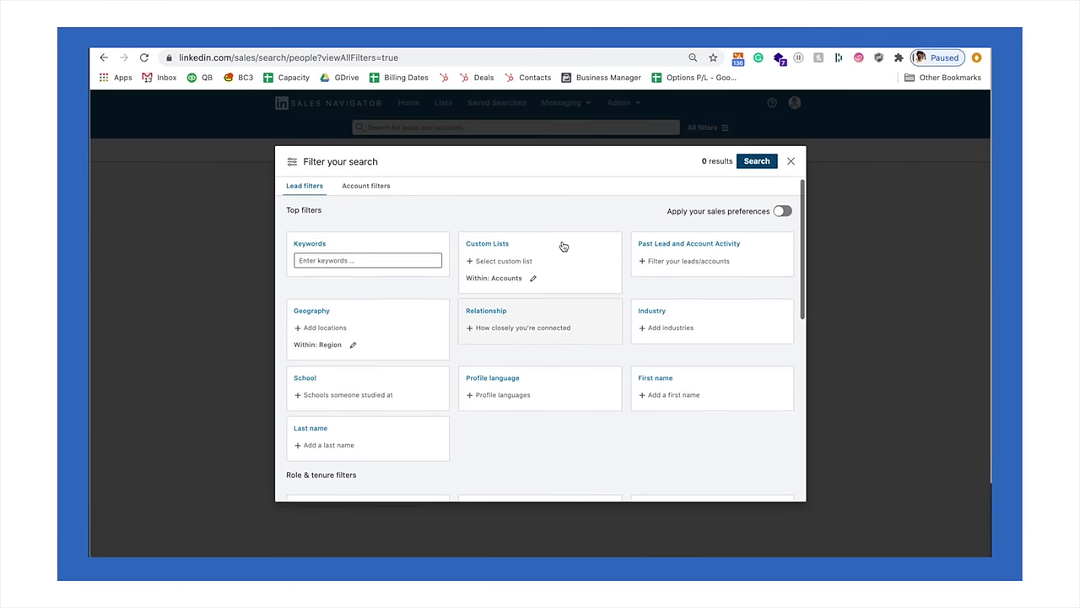
scroll(563, 245, "up", 1)
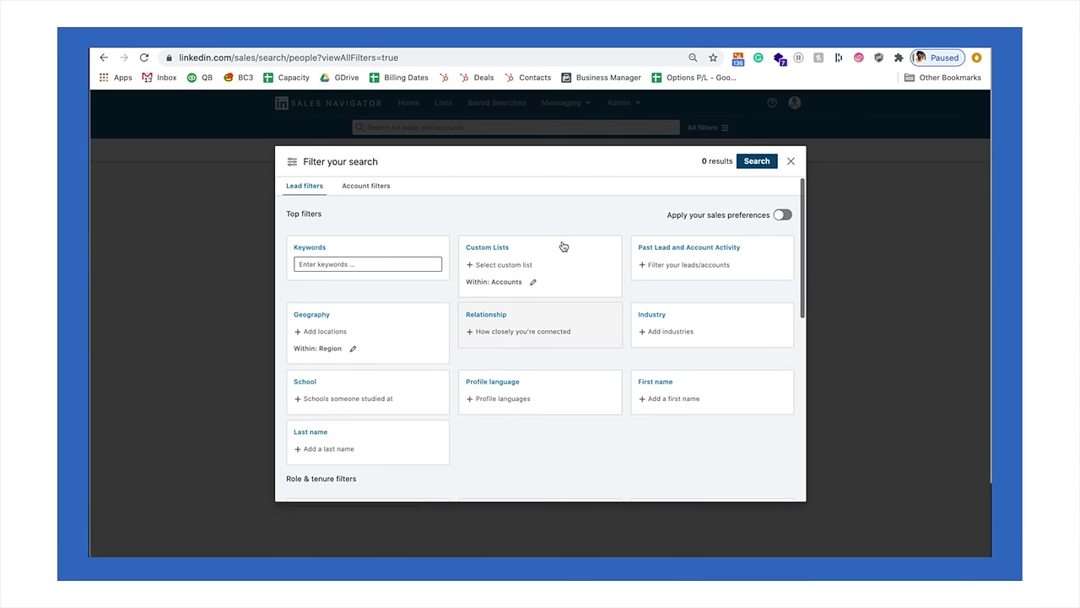
left_click(323, 332)
type("unite")
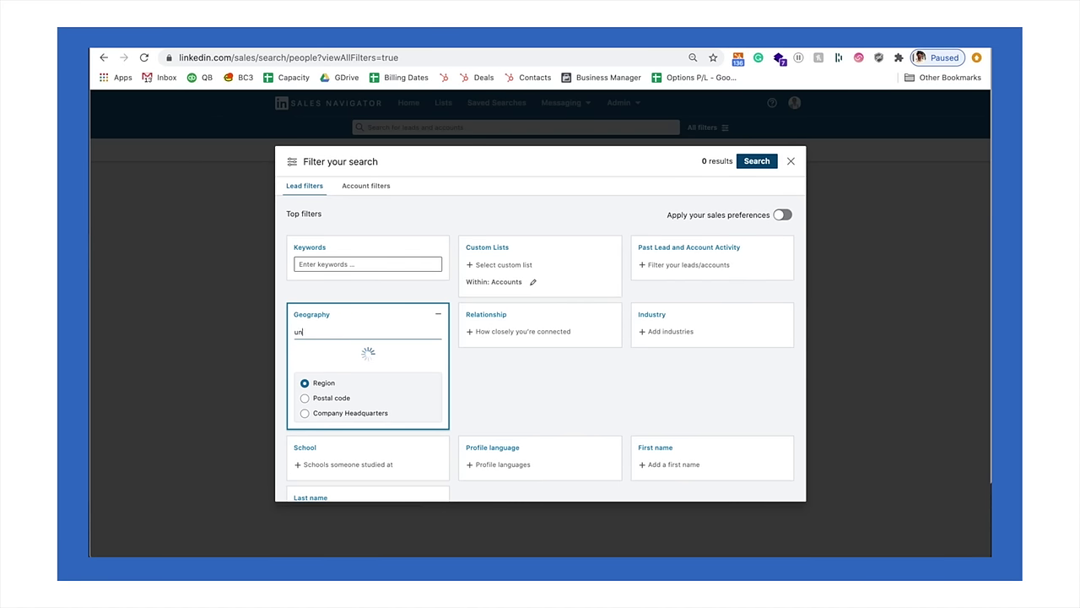
left_click(329, 354)
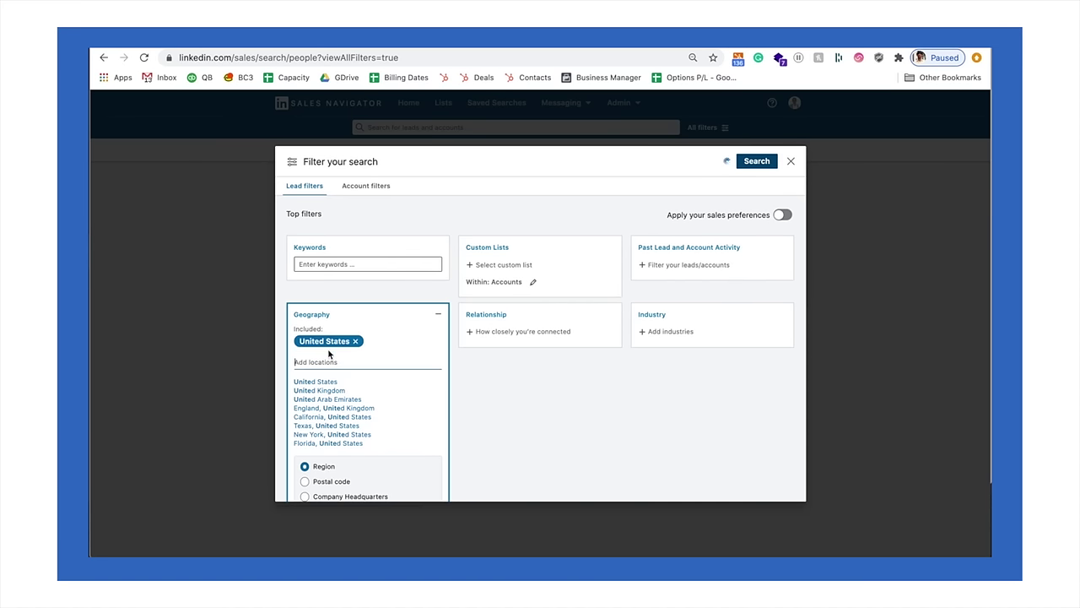
left_click(531, 381)
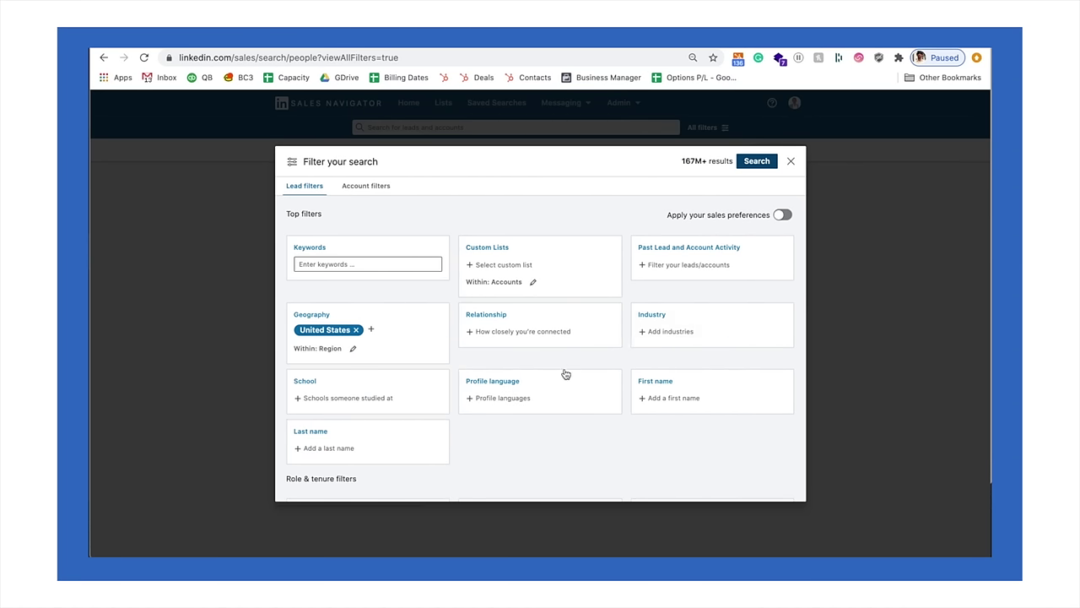
Set the Industry filter to include Insurance
left_click(675, 325)
type("insu")
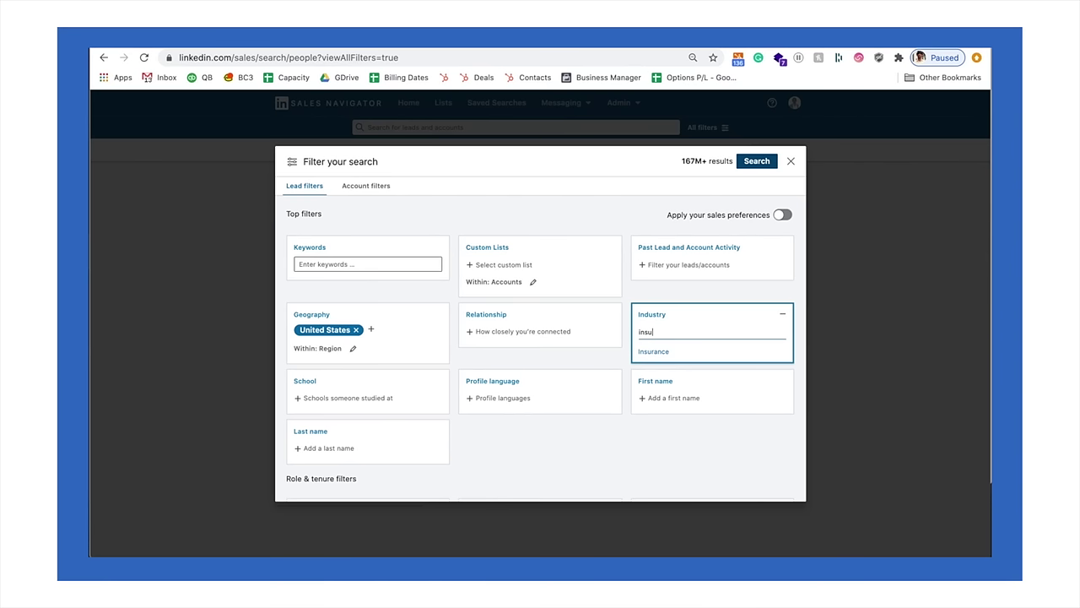
left_click(650, 350)
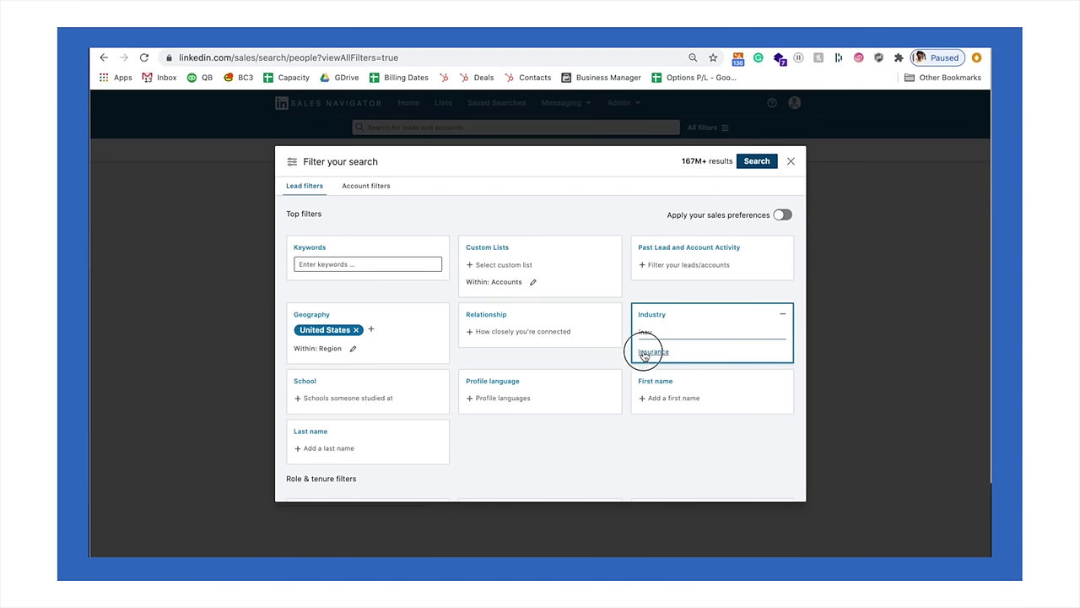
left_click(553, 209)
Add Insurance Agent as an included current title in the role and tenure filters
scroll(540, 270, "down", 5)
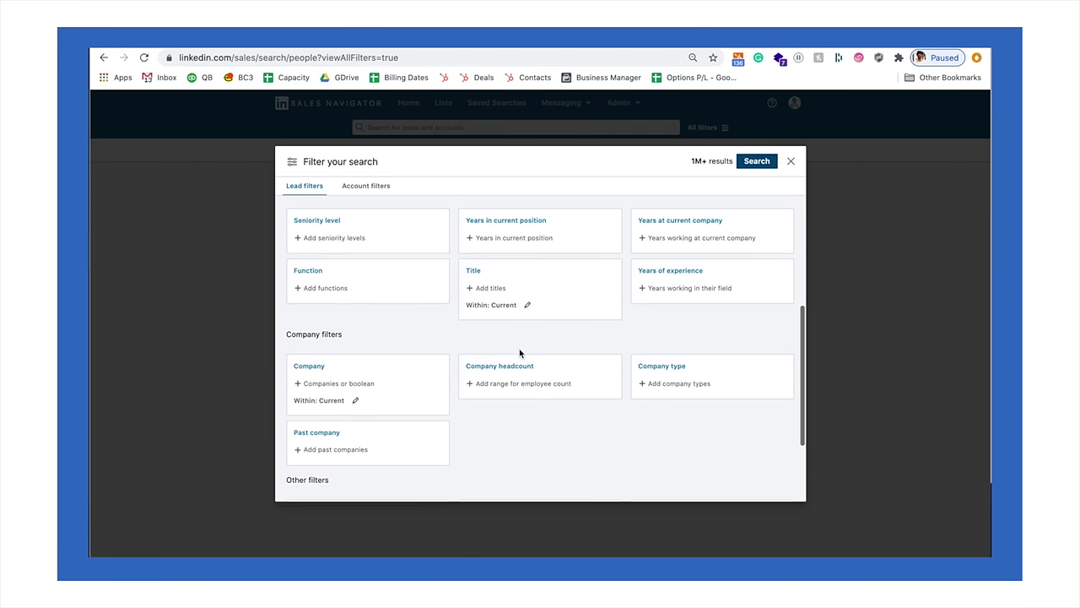
left_click(490, 287)
type("agent")
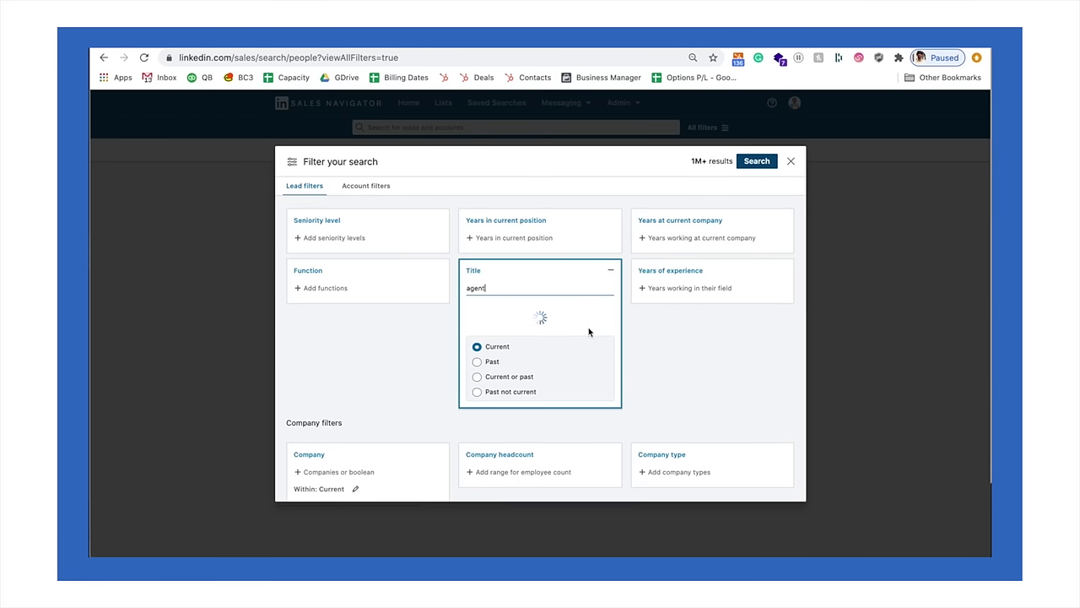
left_click(505, 316)
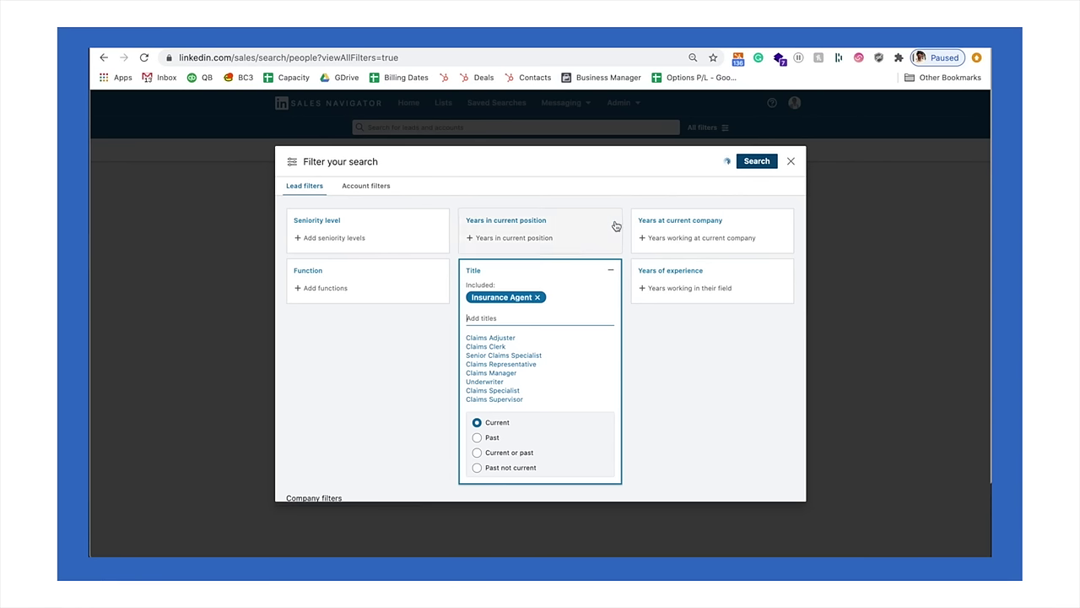
left_click(619, 207)
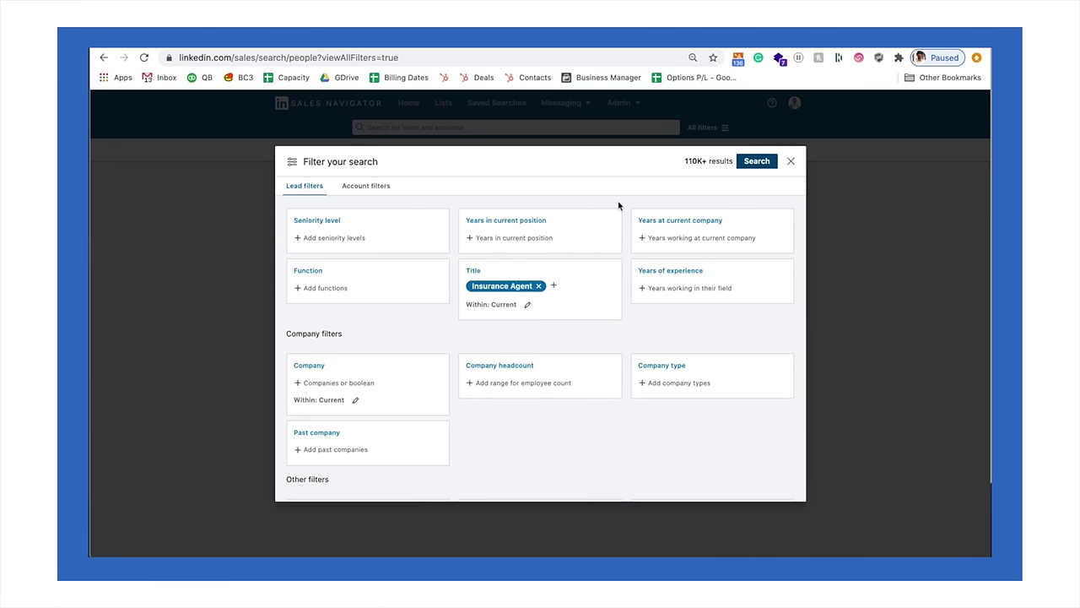
Run the lead search with the chosen filters and select the results page's full web address
scroll(481, 306, "up", 2)
scroll(481, 305, "up", 2)
scroll(482, 304, "down", 1)
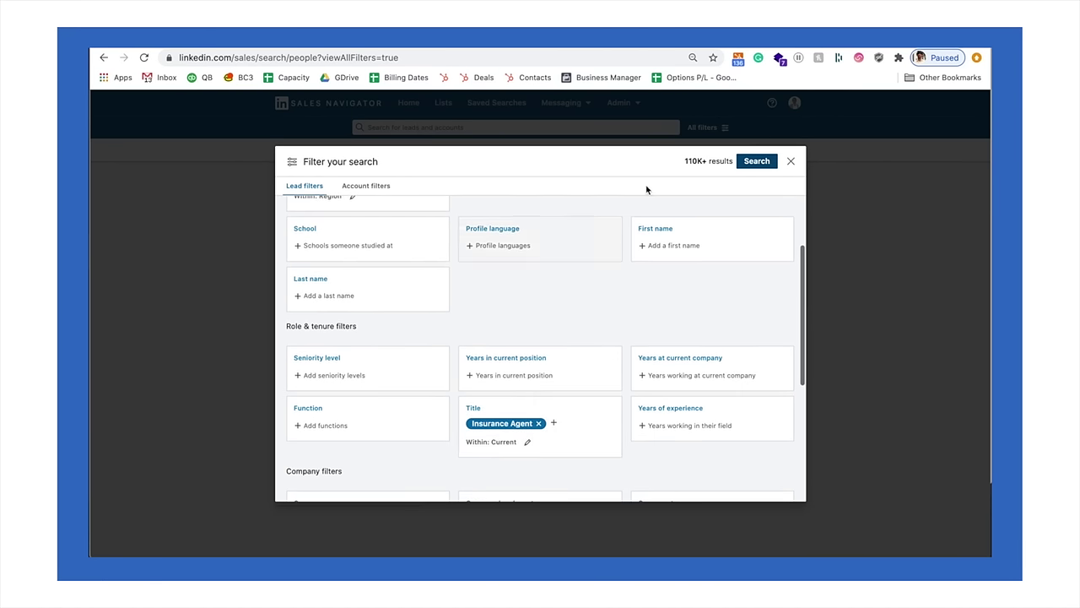
left_click_drag(686, 163, 736, 163)
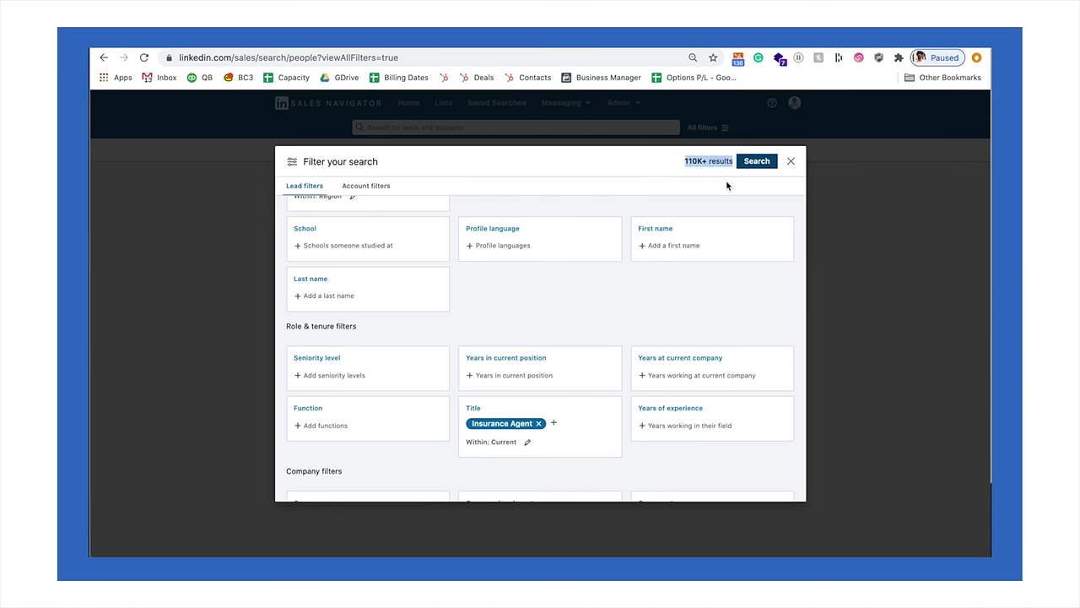
left_click(657, 193)
scroll(509, 318, "up", 4)
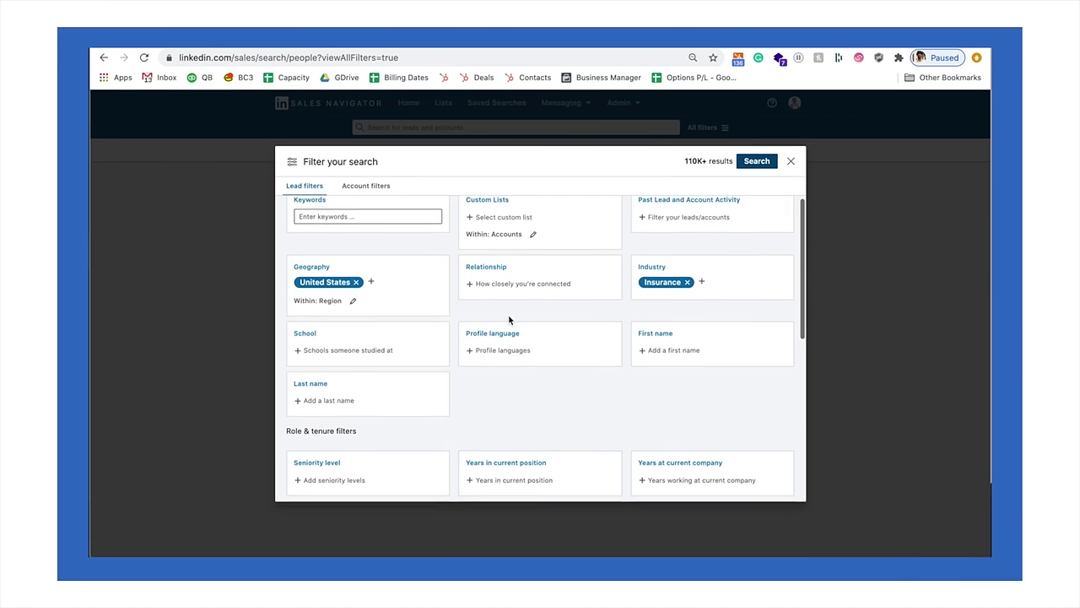
left_click(759, 163)
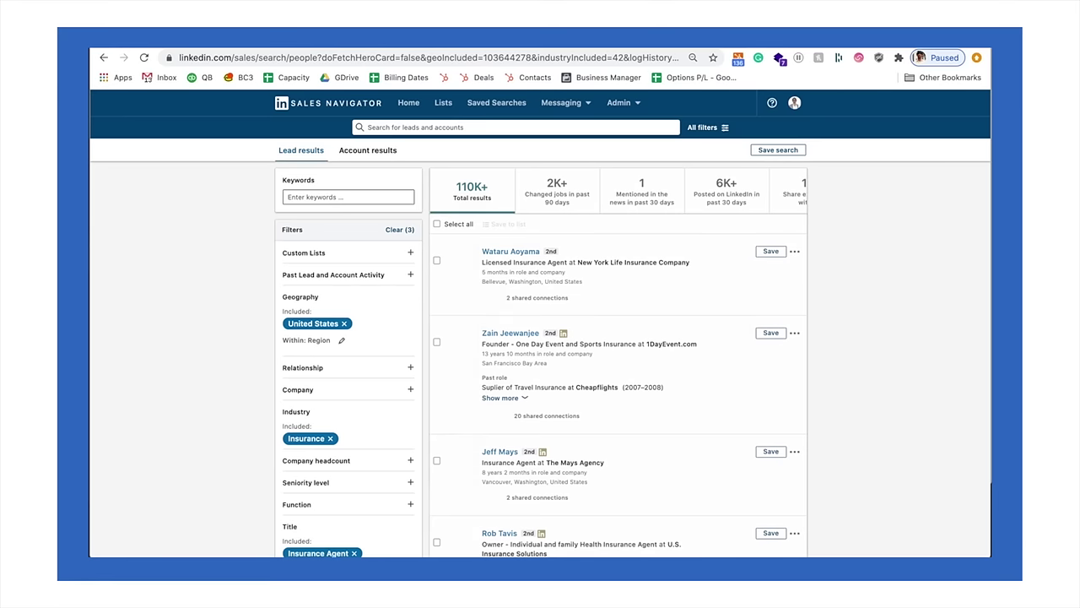
left_click(181, 57)
left_click_drag(180, 57, 450, 74)
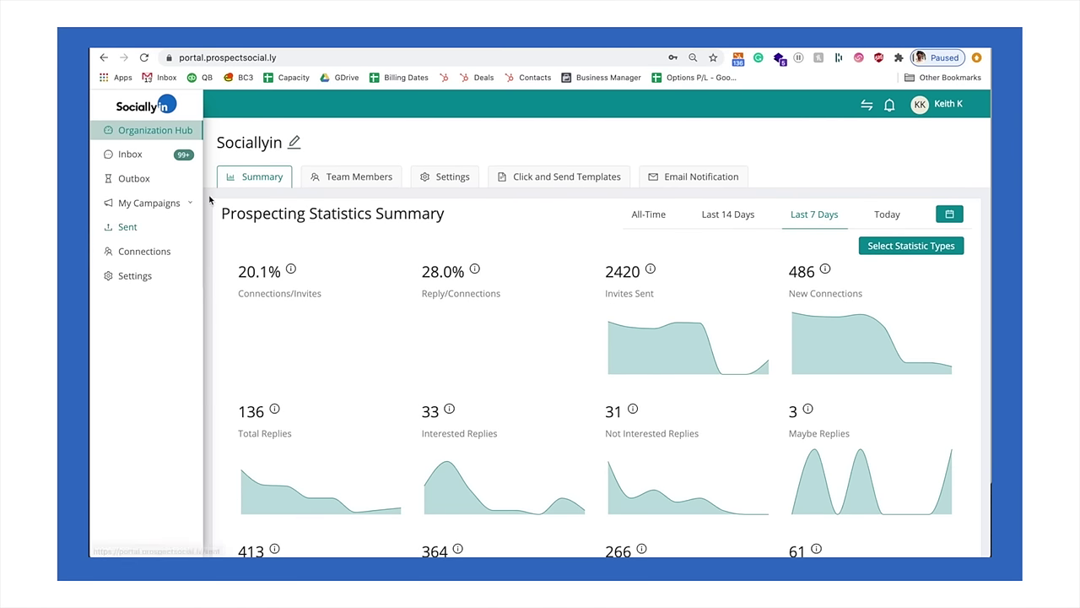
In the Sociallyin prospecting portal, open the Finance Services campaign and show its All-Time statistics
left_click(177, 203)
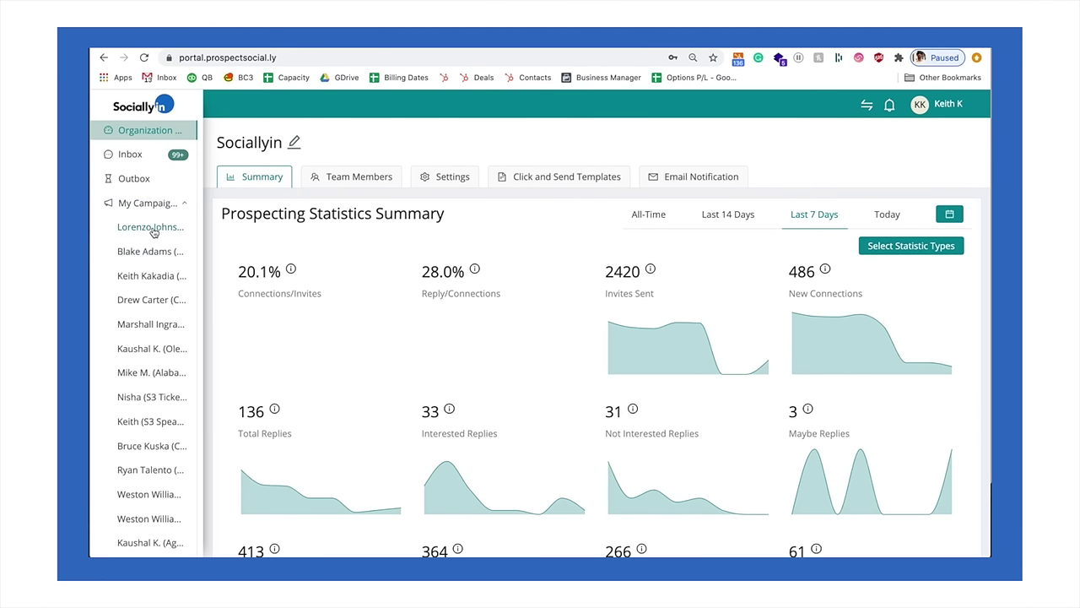
left_click(152, 230)
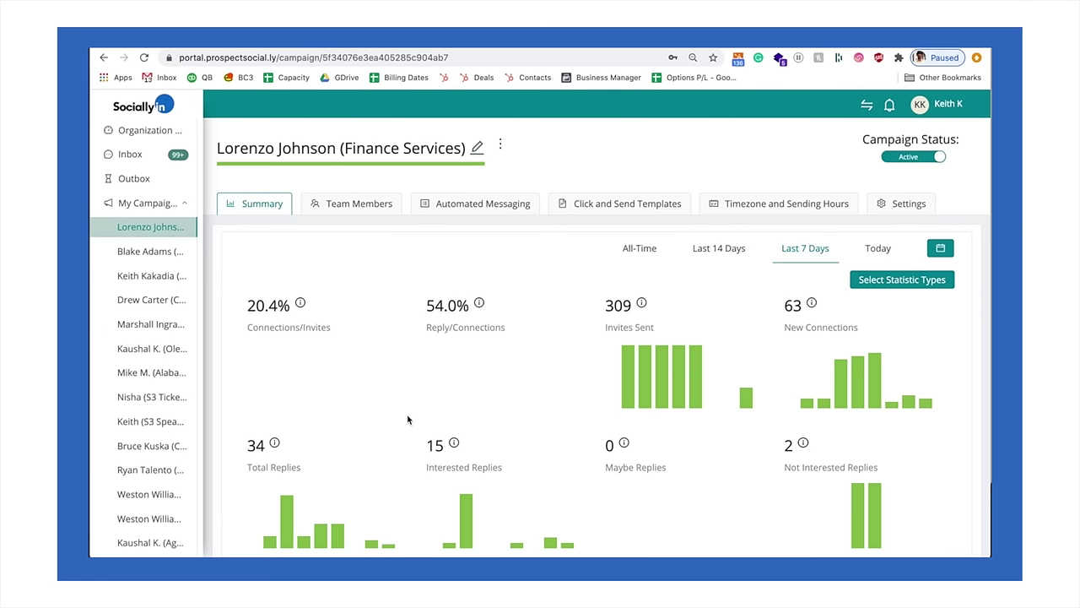
left_click(165, 203)
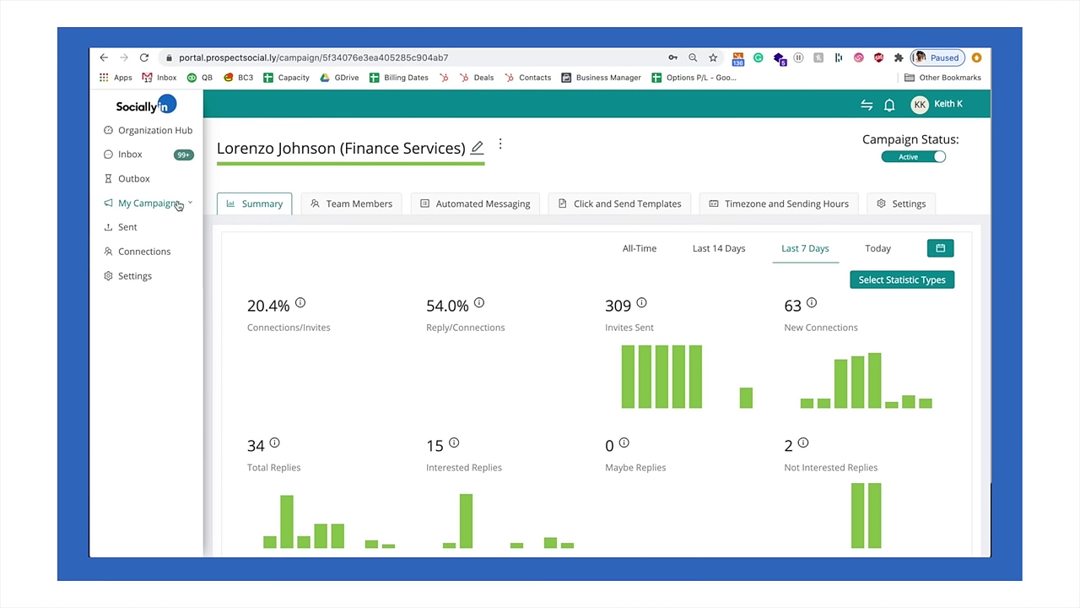
left_click(642, 248)
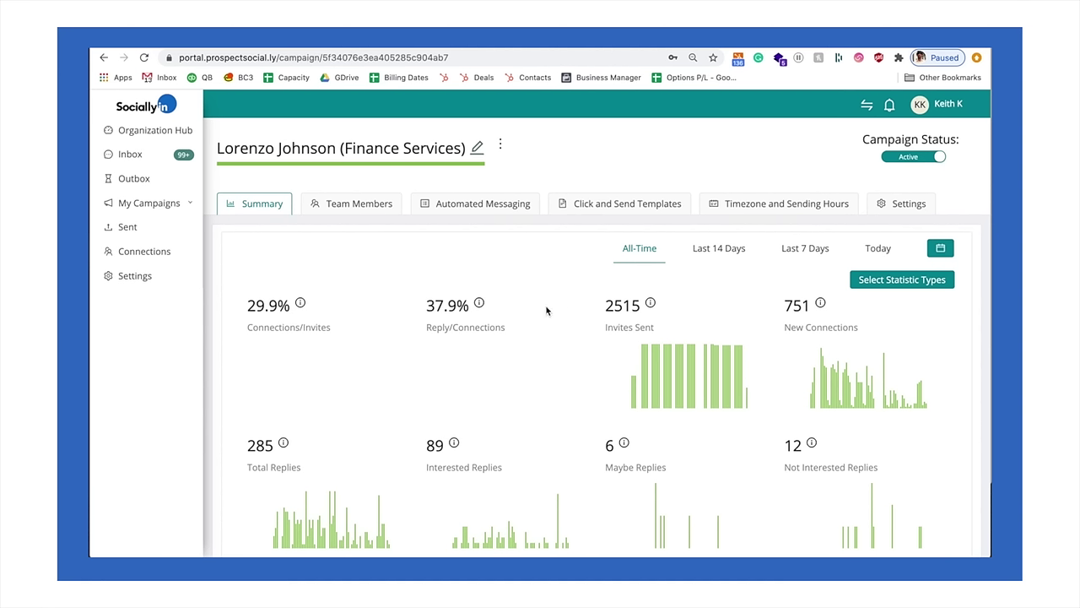
Examine the campaign's all-time figures for invites sent, new connections, total replies and the reply-to-connection rate
left_click_drag(607, 309, 643, 307)
left_click_drag(784, 305, 807, 306)
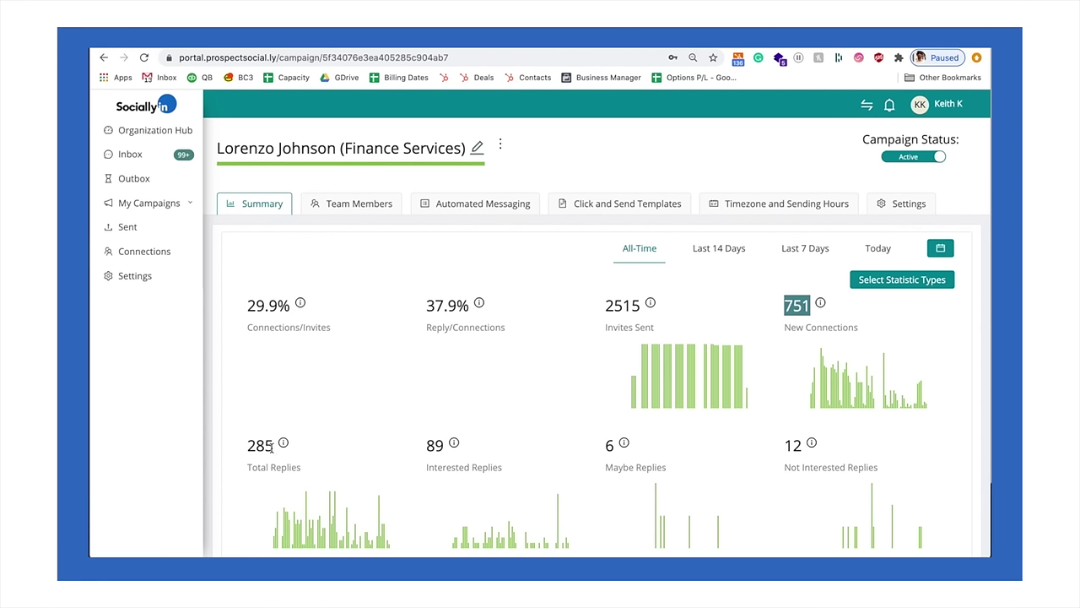
left_click_drag(251, 444, 276, 445)
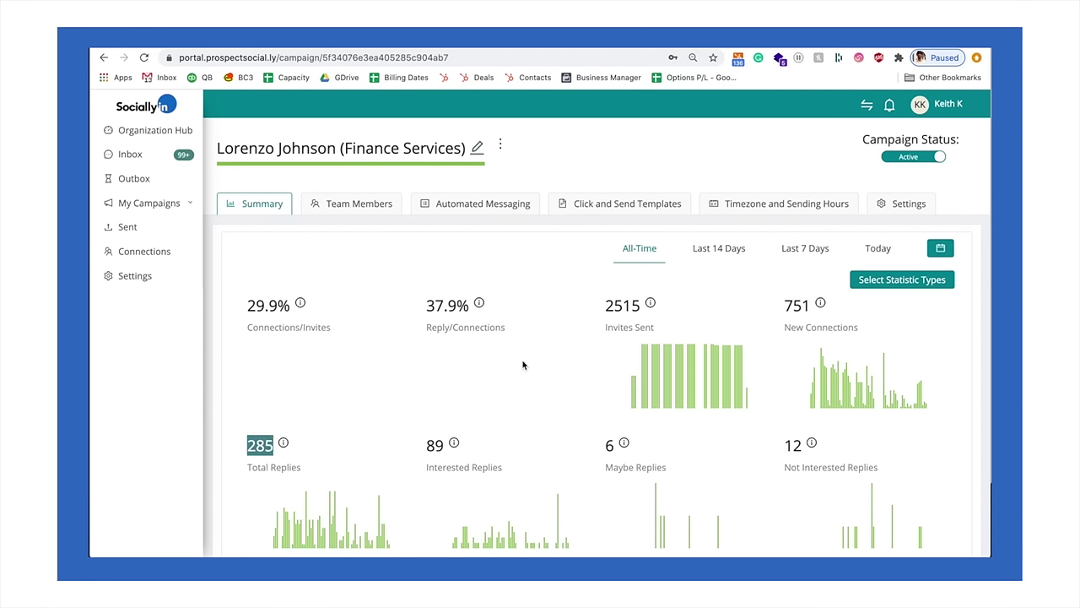
left_click_drag(428, 306, 461, 306)
left_click(457, 304)
scroll(501, 282, "down", 3)
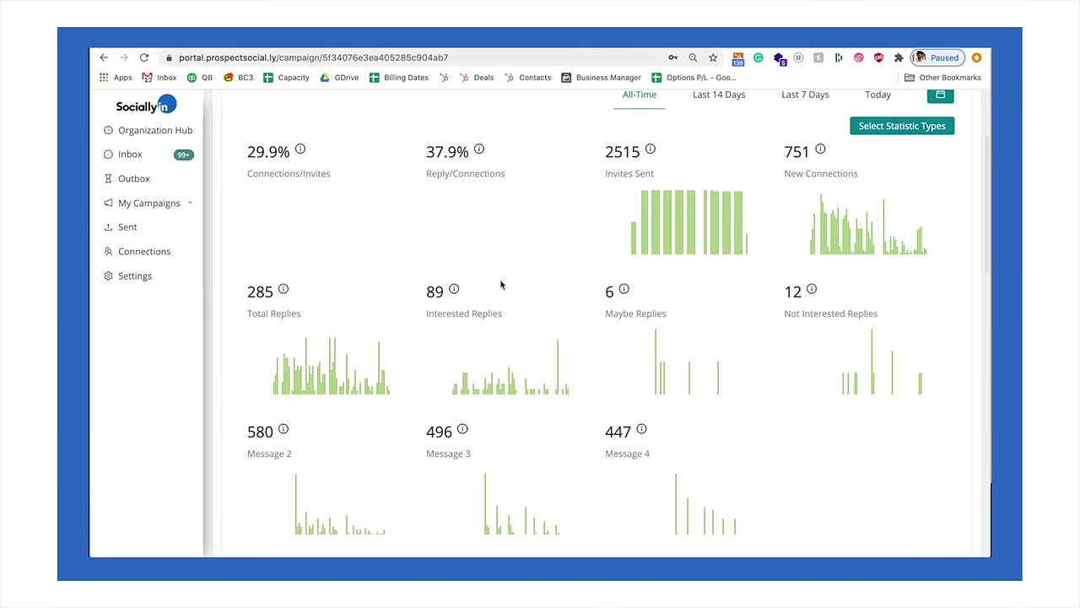
left_click(786, 152)
left_click_drag(787, 152, 807, 152)
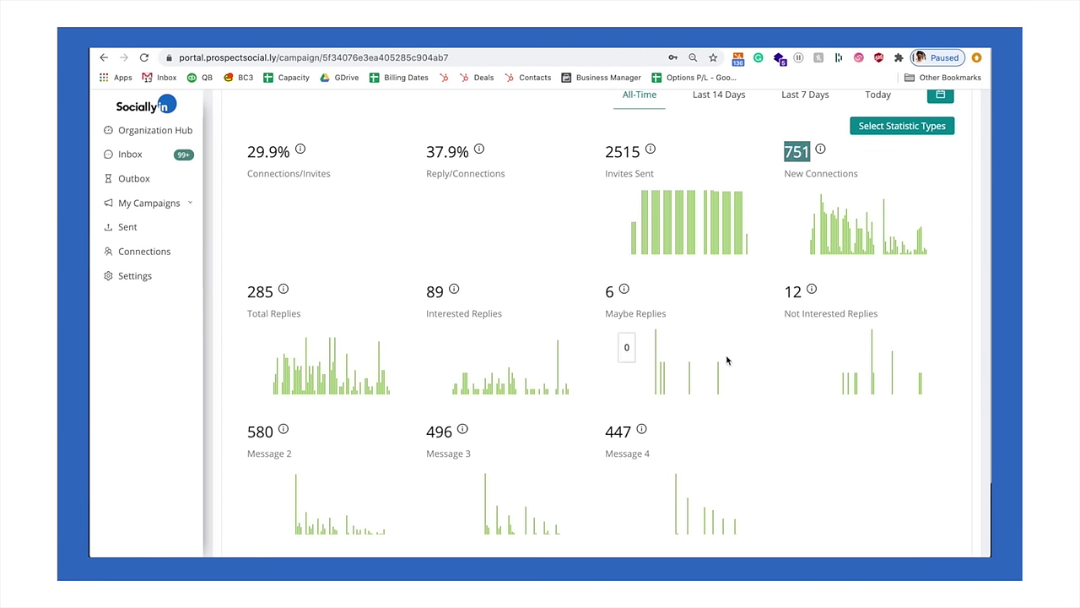
Browse the campaign's Connections table through pages 2 and 3, checking message tags, titles, companies and contact details
scroll(587, 404, "down", 5)
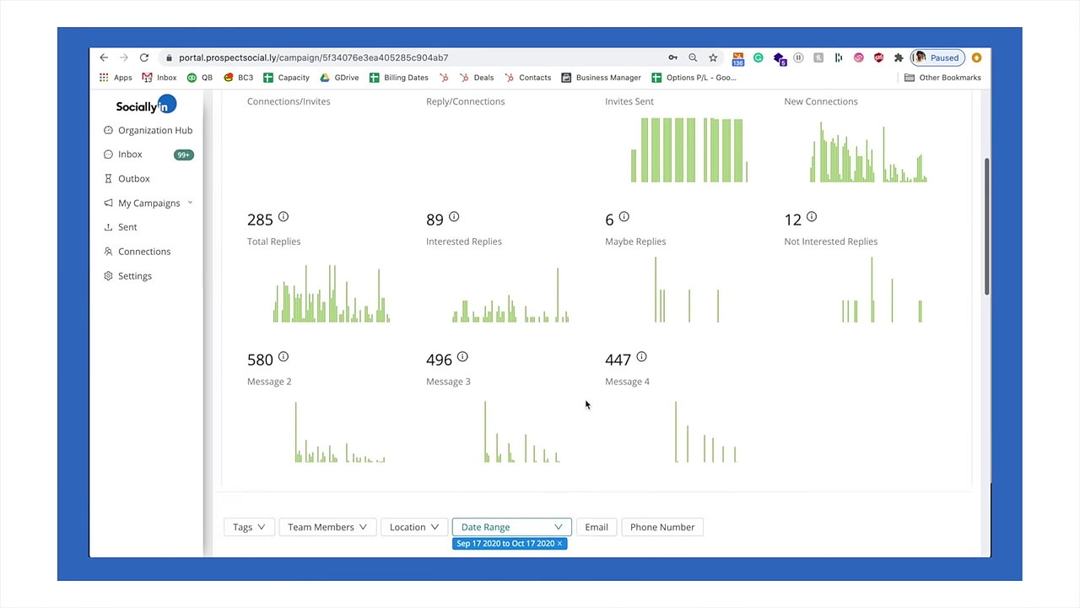
scroll(587, 404, "up", 3)
scroll(586, 404, "down", 5)
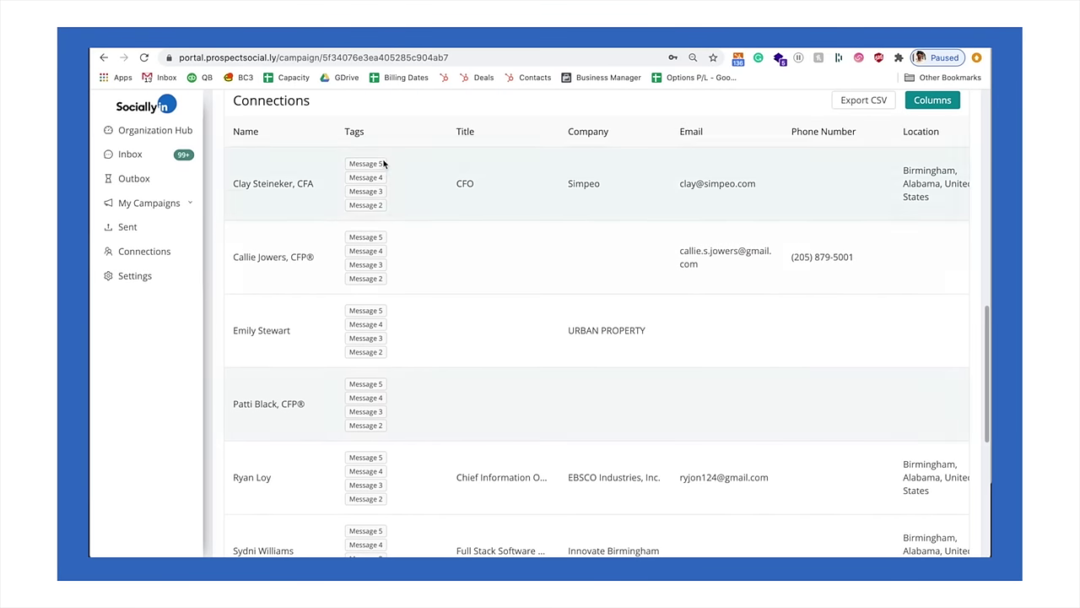
scroll(300, 139, "up", 1)
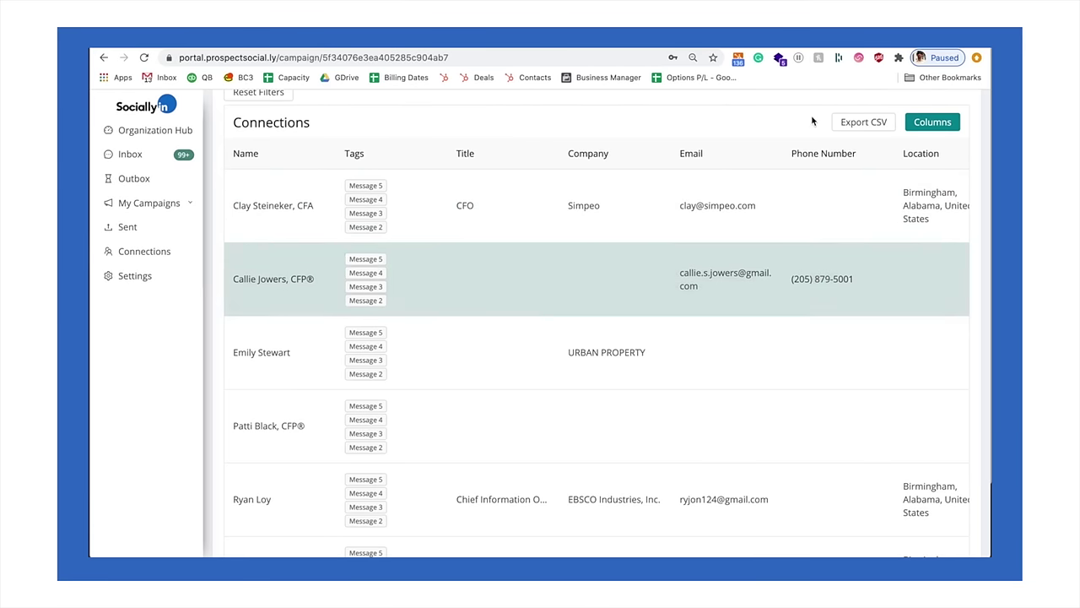
scroll(803, 345, "down", 5)
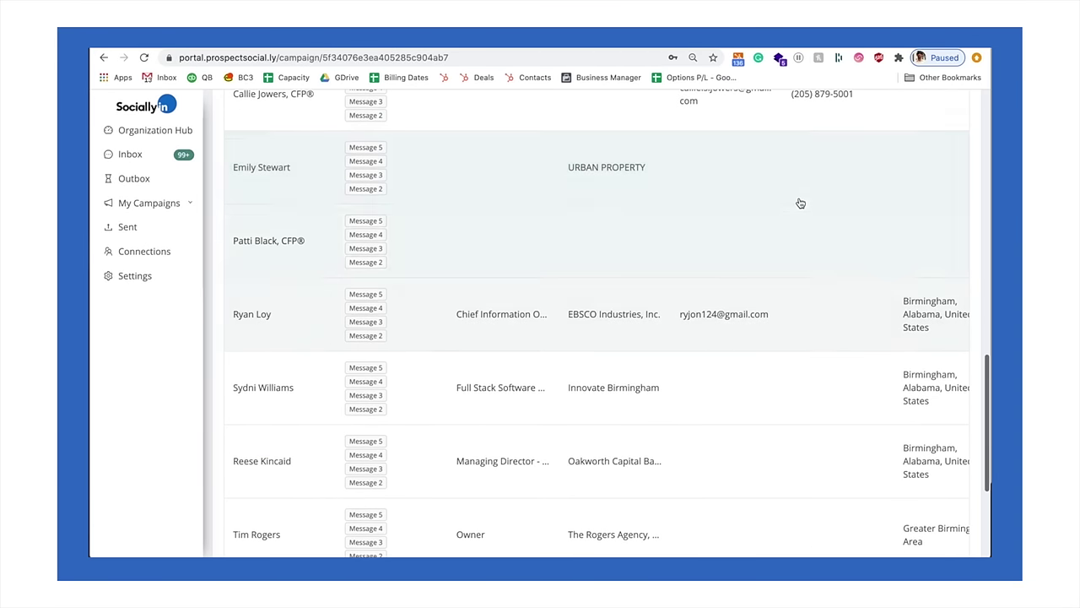
left_click(819, 511)
scroll(808, 338, "up", 2)
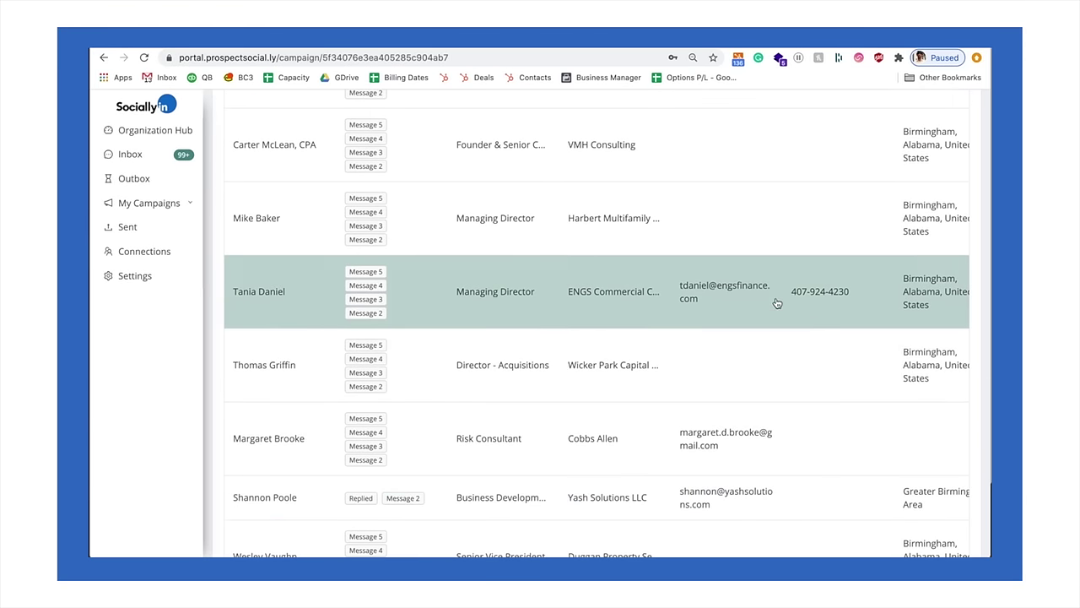
scroll(757, 296, "down", 2)
left_click(842, 520)
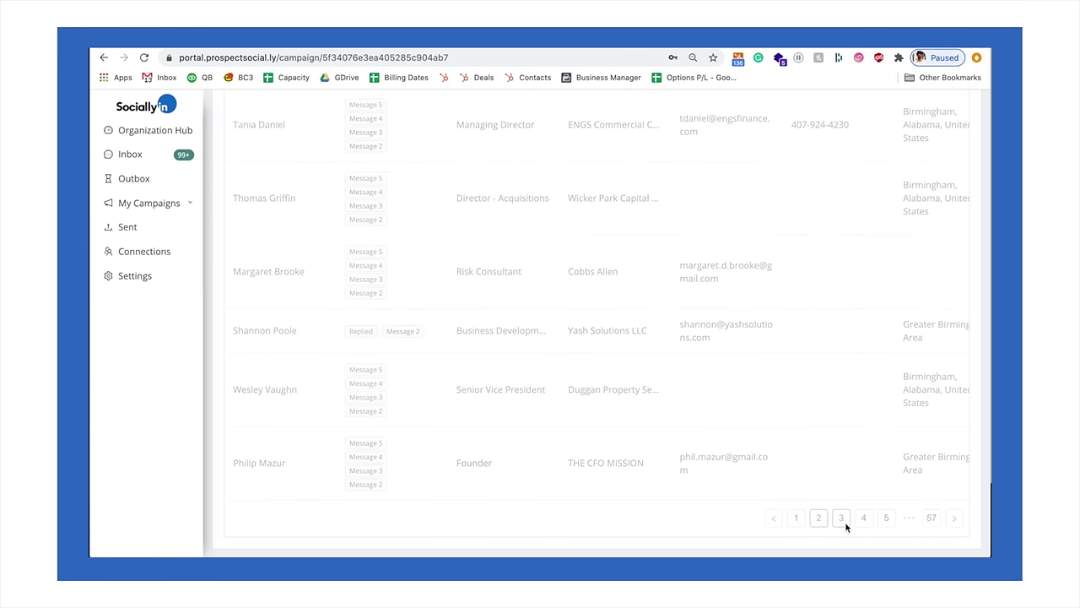
scroll(793, 346, "up", 4)
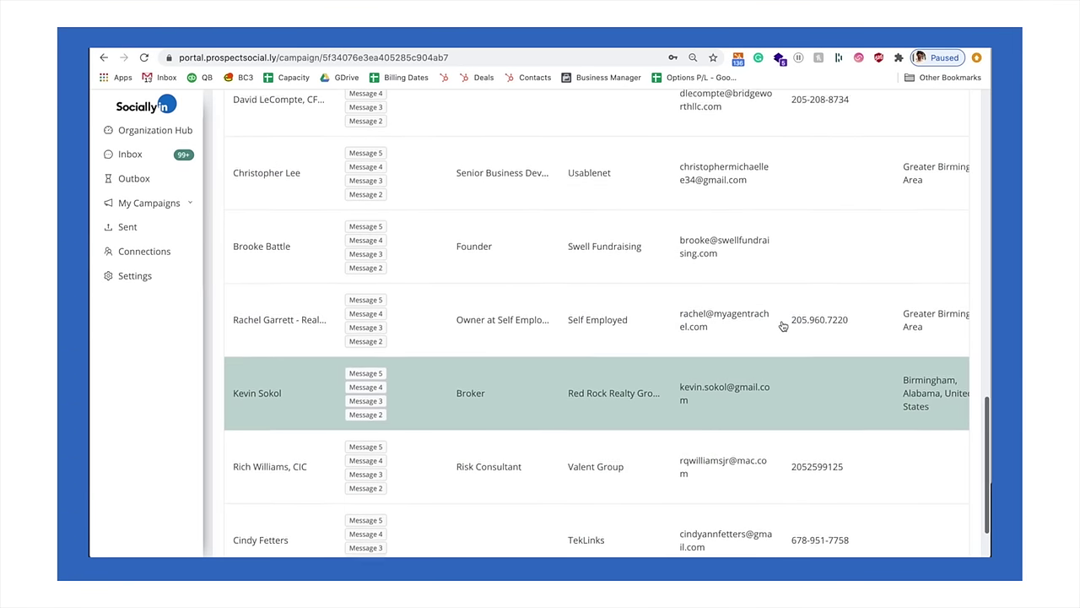
scroll(783, 327, "up", 4)
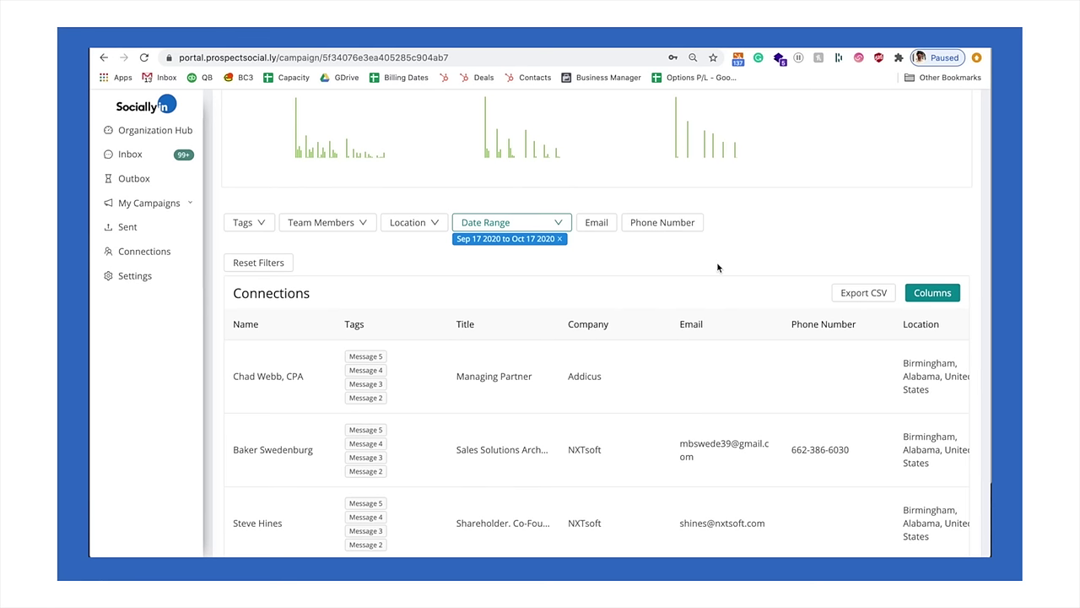
scroll(810, 202, "up", 10)
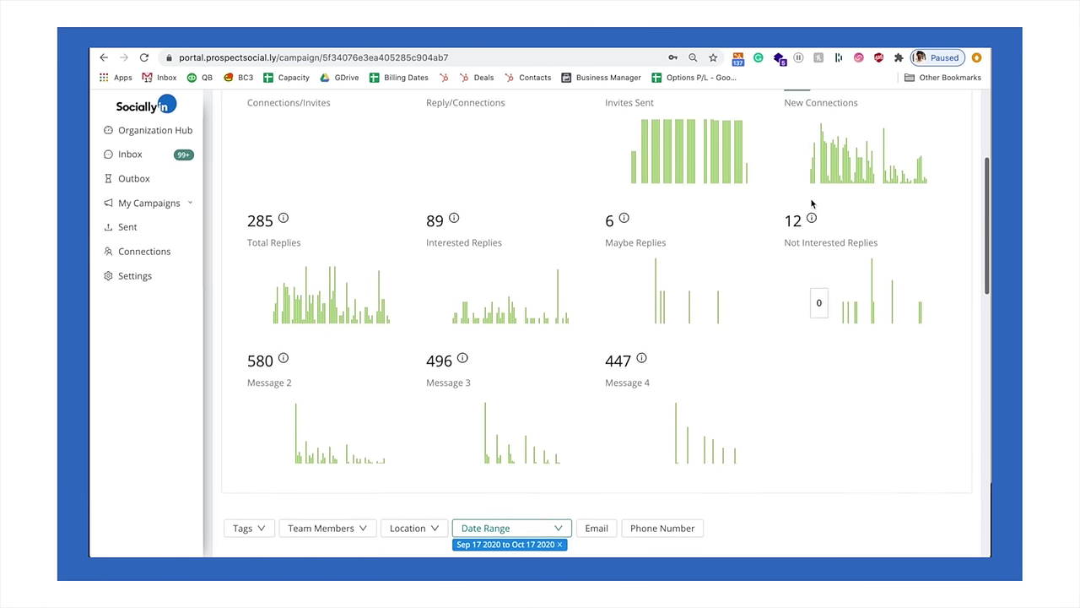
Open the Finance Services campaign's automated messaging and look over the connection request and follow-up messages
scroll(812, 203, "up", 2)
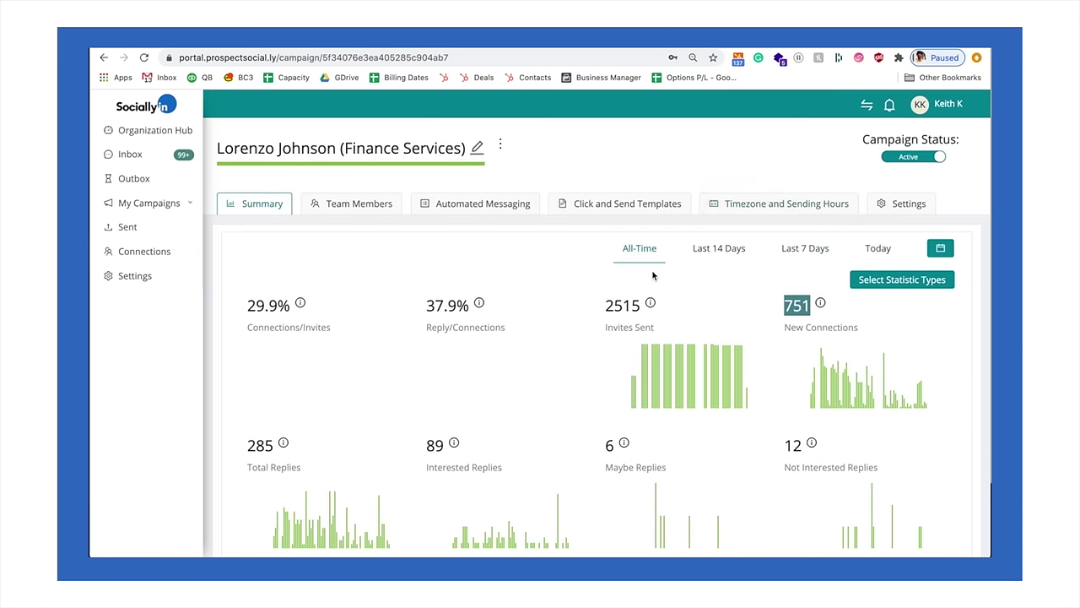
left_click(505, 207)
scroll(400, 354, "down", 1)
scroll(400, 355, "down", 3)
scroll(400, 351, "up", 1)
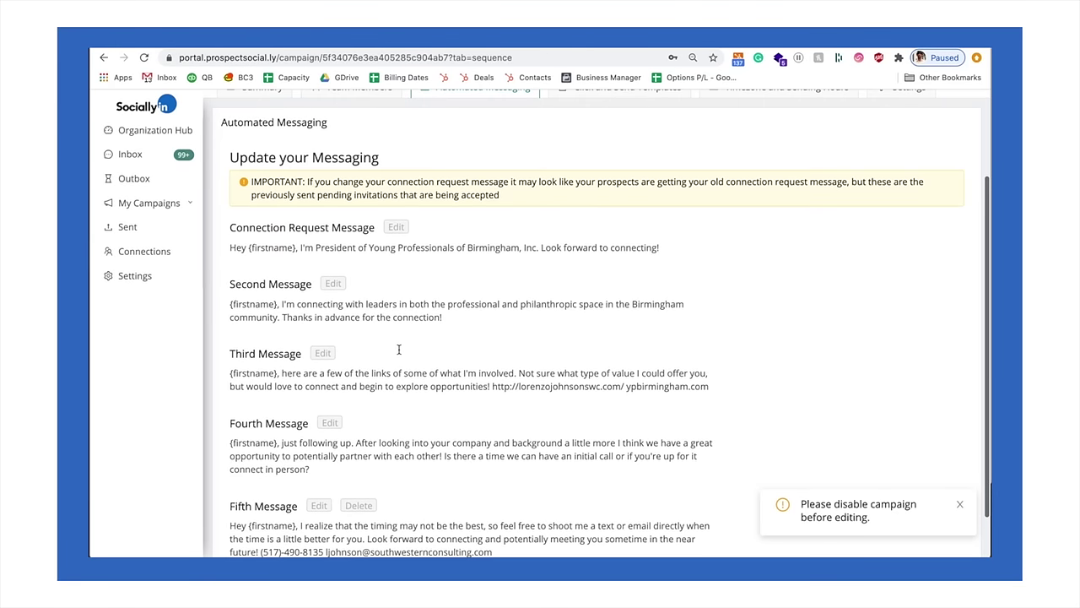
scroll(400, 350, "down", 1)
scroll(398, 350, "up", 3)
scroll(314, 369, "down", 3)
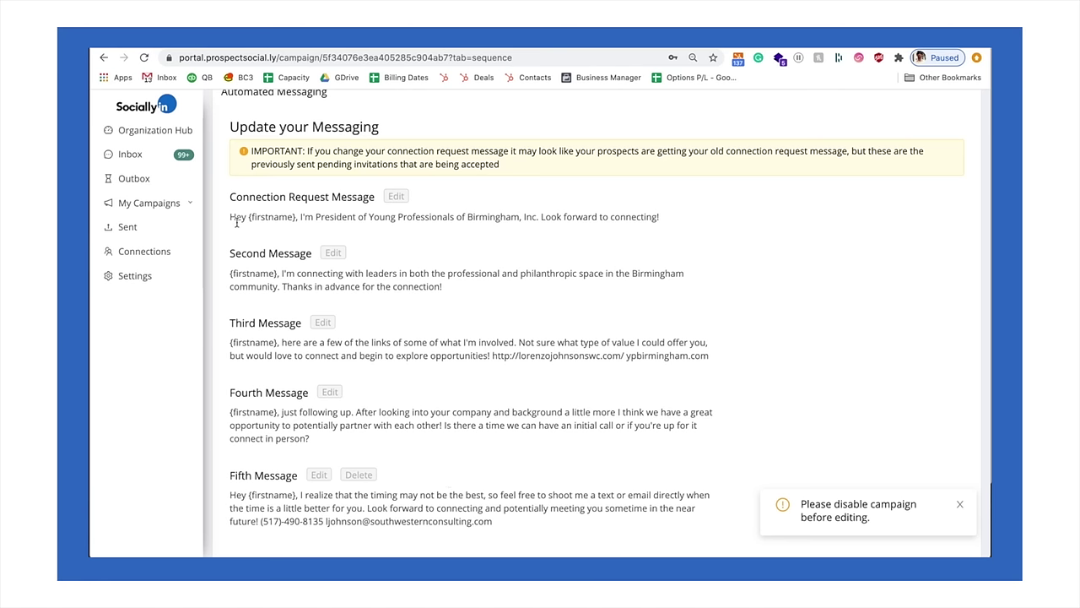
Read the connection request message, highlighting its text and the firstname placeholder
left_click_drag(230, 217, 598, 221)
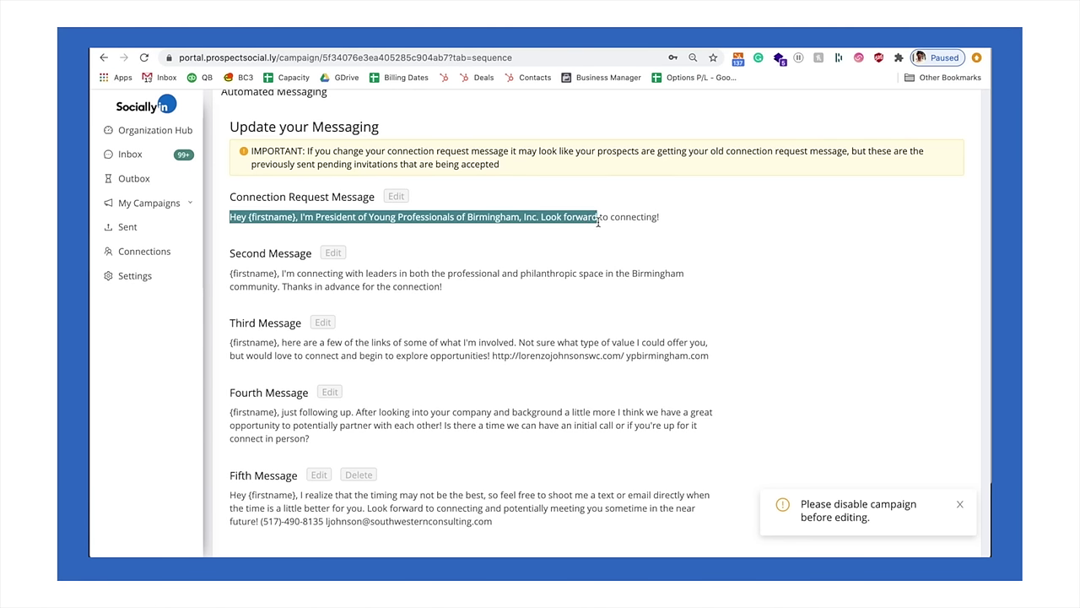
left_click(268, 218)
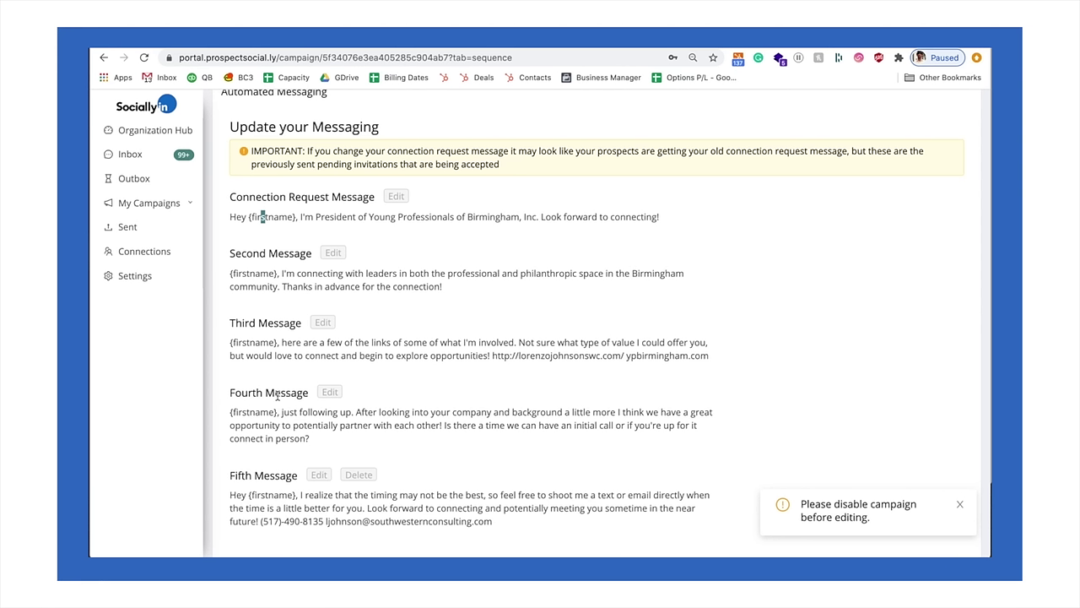
left_click(356, 287)
Disable the Finance Services campaign to unlock message editing, and highlight the second message's text
scroll(361, 262, "up", 2)
left_click(918, 102)
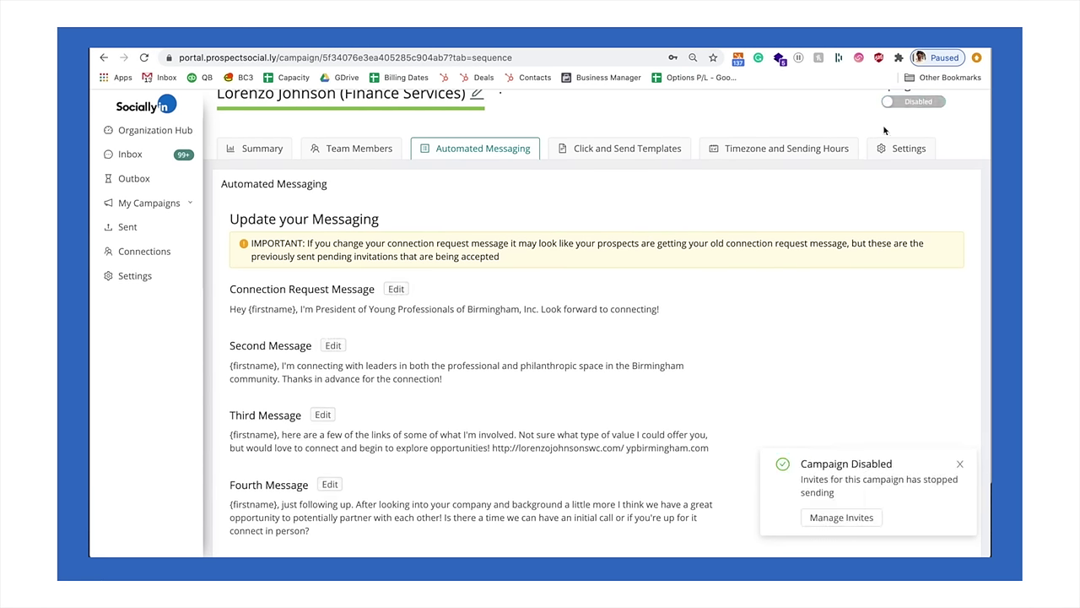
scroll(503, 285, "down", 2)
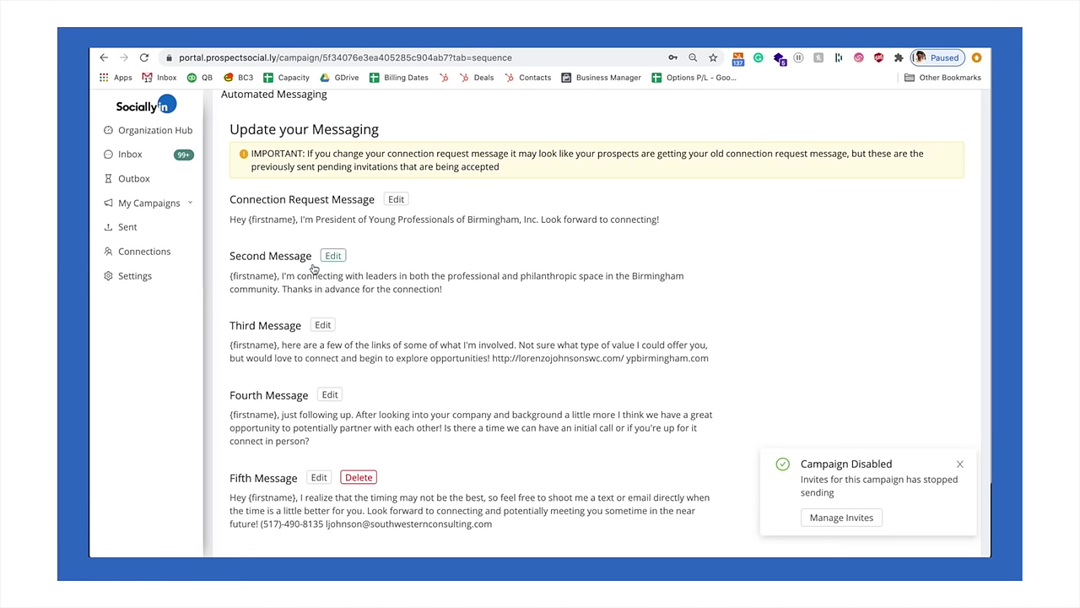
left_click_drag(228, 256, 496, 289)
left_click(481, 292)
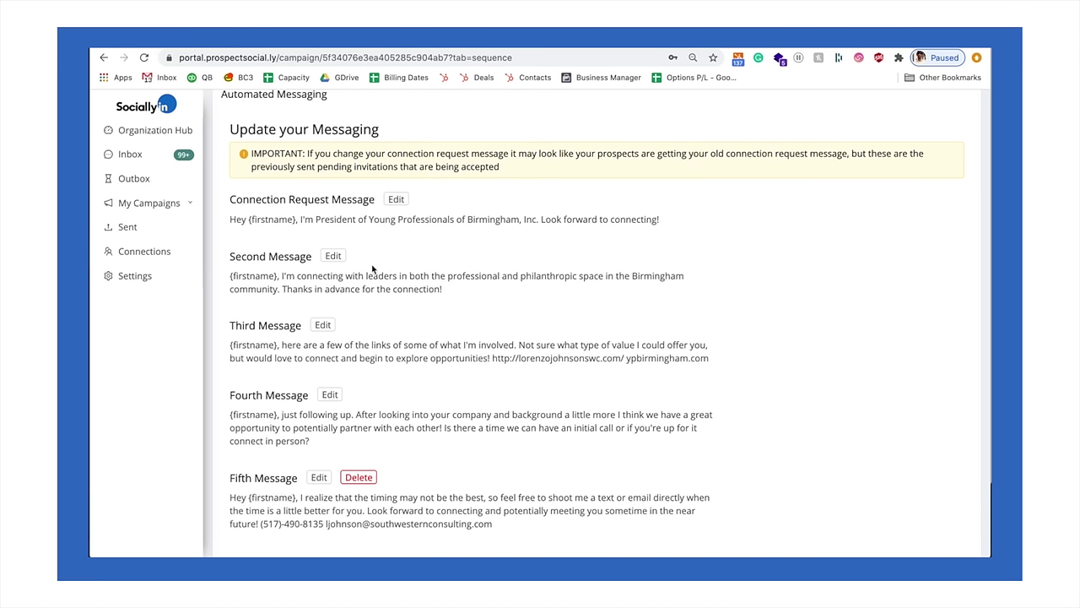
Edit the second message and save it with a follow-up timing of 2 days
left_click(330, 257)
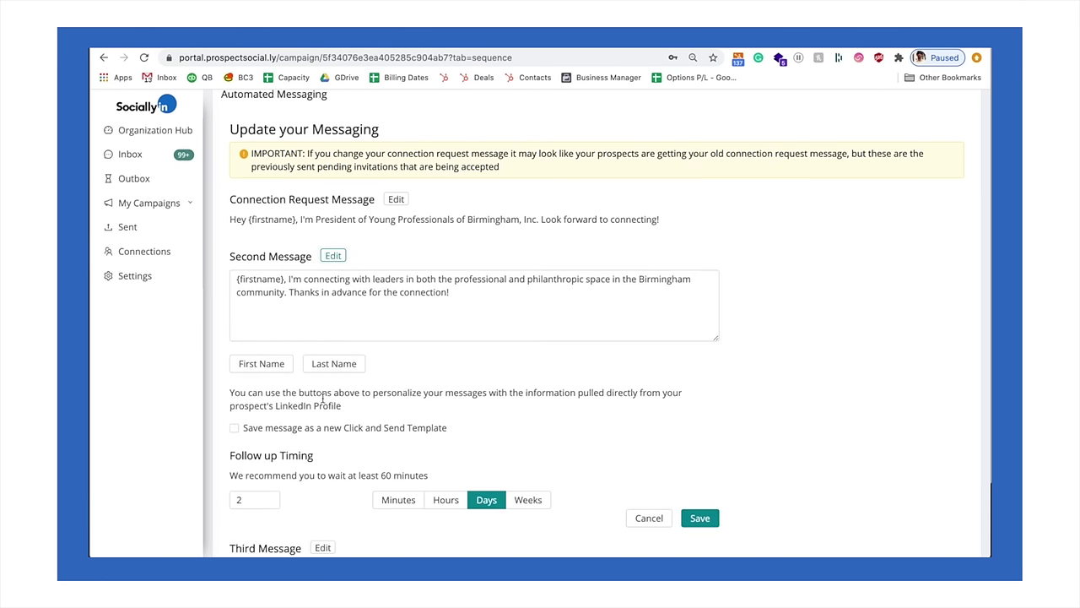
left_click(250, 499)
left_click_drag(250, 499, 225, 502)
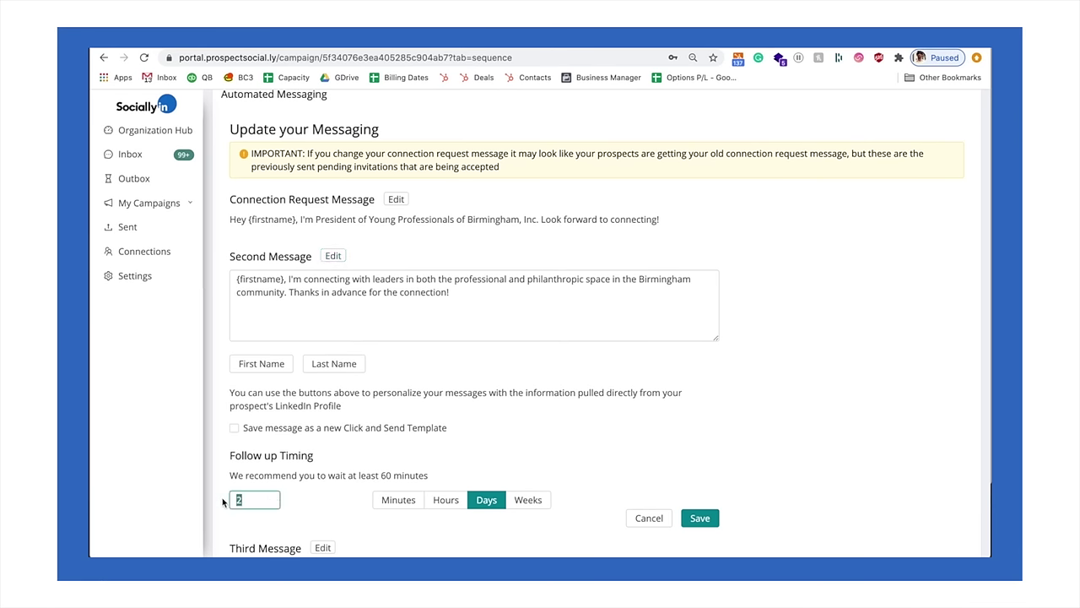
scroll(224, 502, "down", 2)
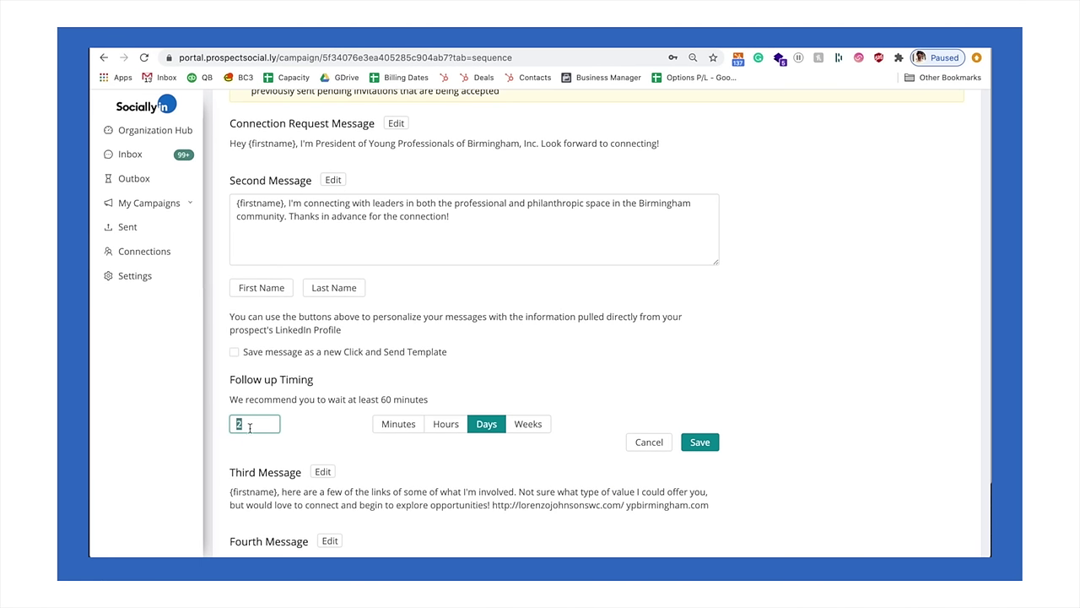
scroll(265, 410, "up", 2)
scroll(245, 422, "down", 3)
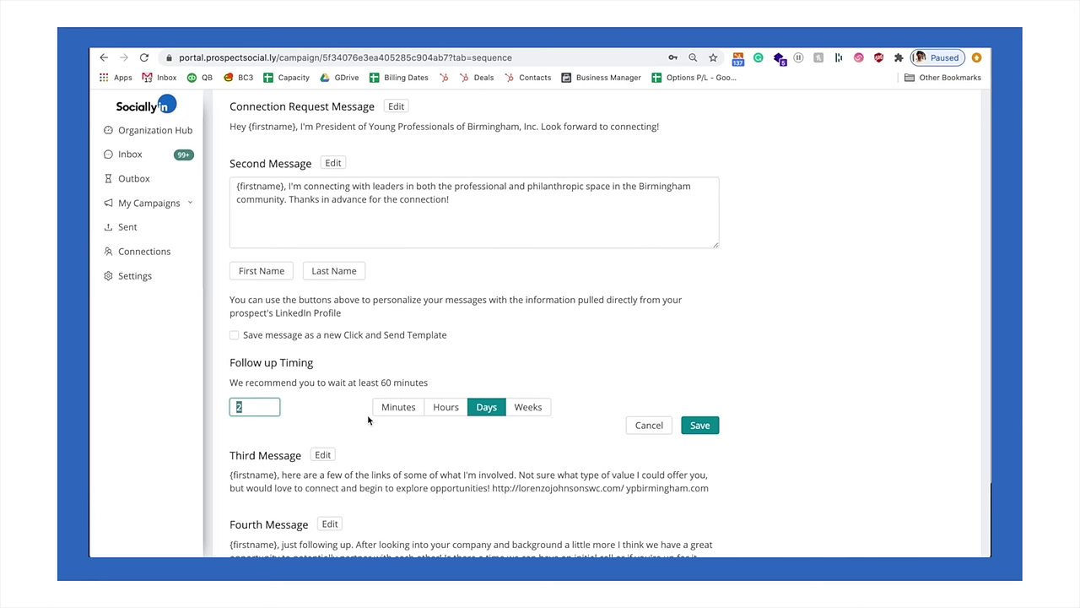
left_click(703, 425)
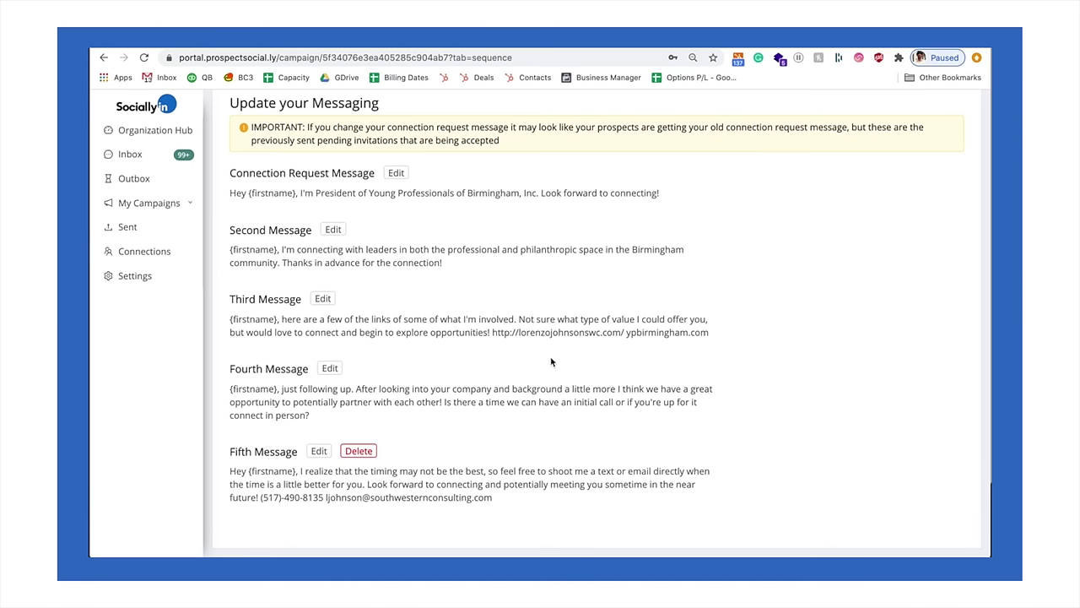
scroll(550, 358, "up", 3)
scroll(550, 358, "down", 3)
scroll(550, 358, "up", 2)
scroll(549, 358, "up", 2)
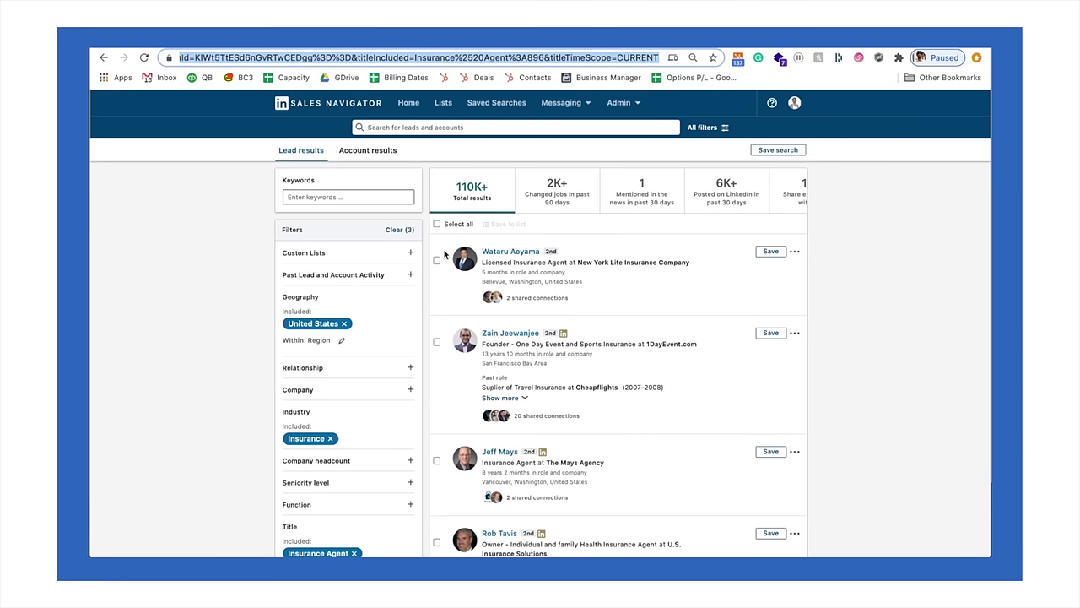
Switch to Sales Navigator and examine the lead search's United States, Insurance and Insurance Agent filters
scroll(383, 439, "down", 1)
scroll(382, 439, "down", 1)
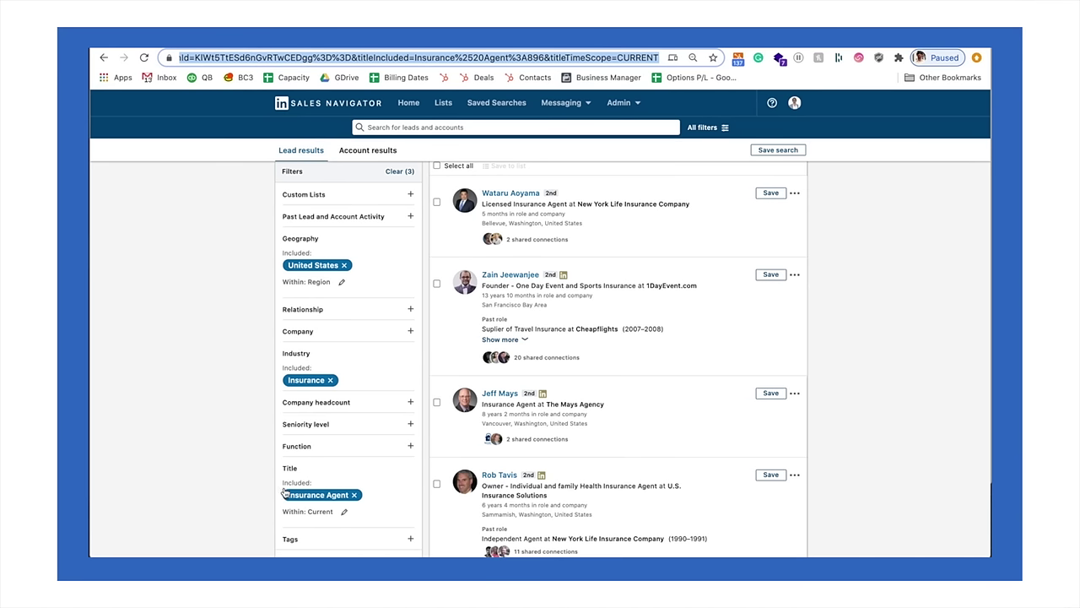
scroll(309, 506, "down", 3)
scroll(309, 509, "up", 2)
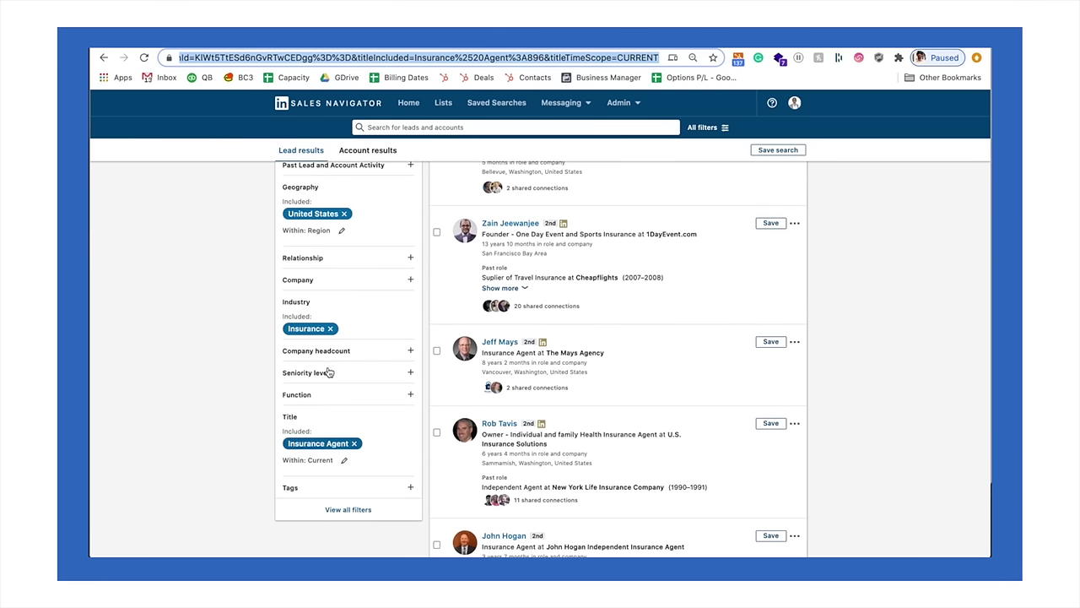
scroll(331, 283, "up", 1)
scroll(331, 283, "up", 1)
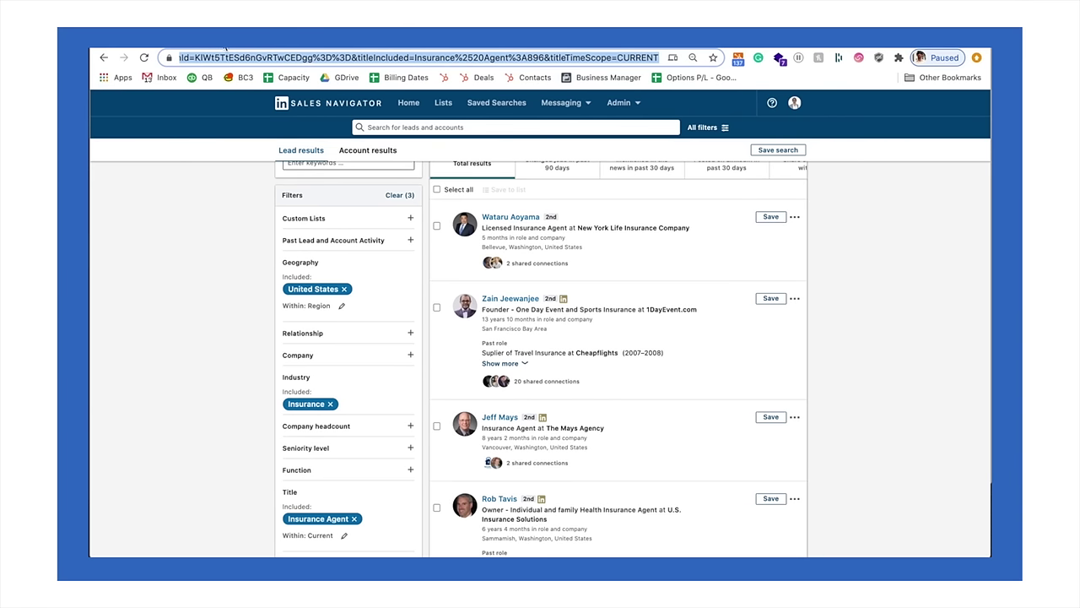
scroll(270, 210, "up", 1)
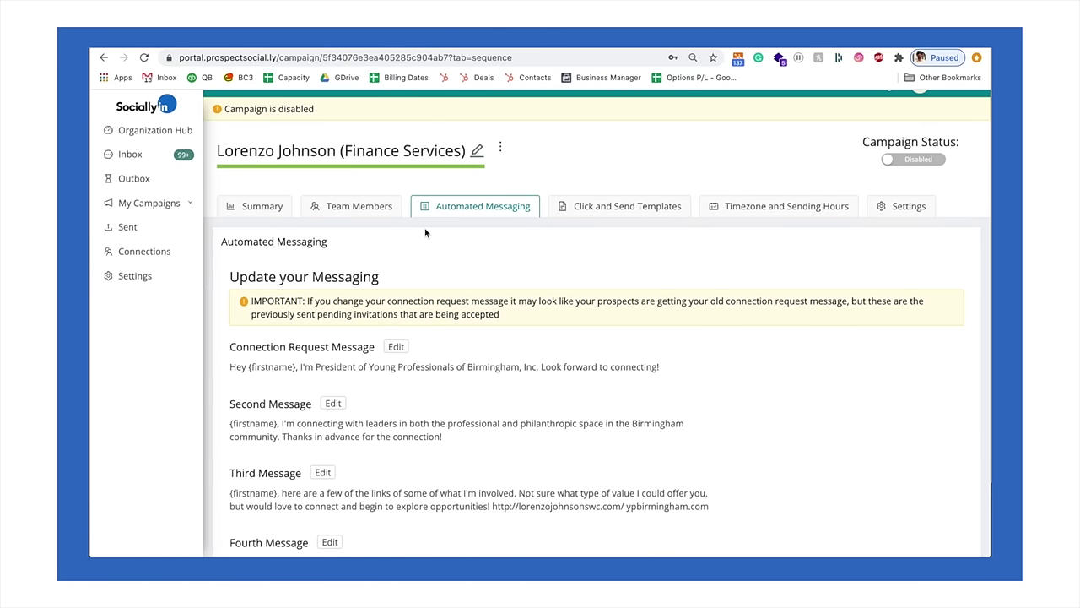
Switch to the Sociallyin portal and set the Finance Services campaign's status back to Active
left_click(889, 162)
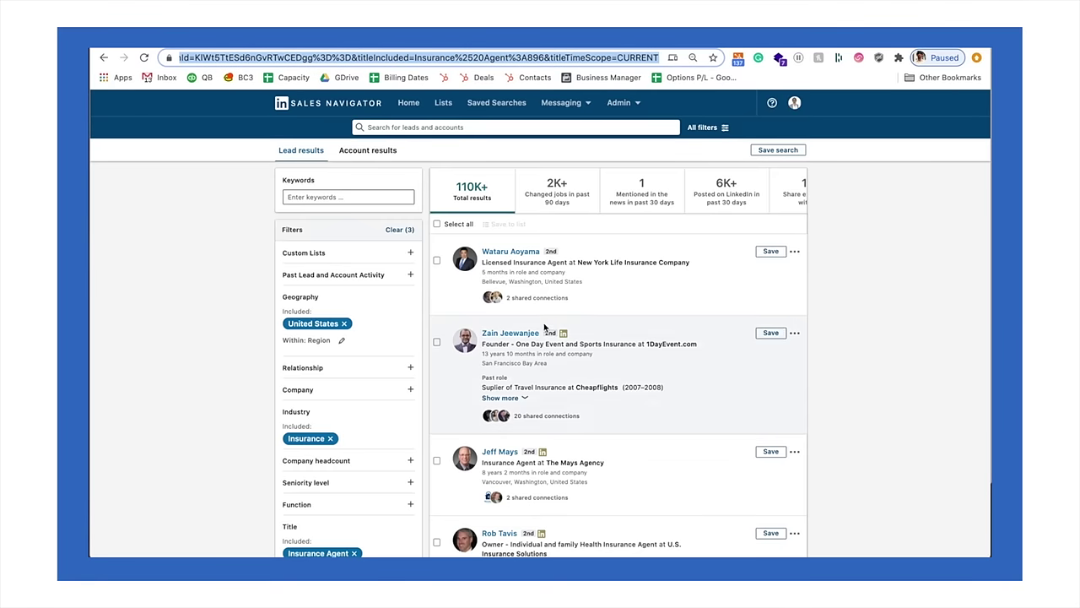
Browse the insurance agent leads in Sales Navigator and review the campaign's message sequence in the portal
scroll(544, 324, "down", 3)
scroll(544, 324, "down", 5)
scroll(511, 478, "up", 10)
scroll(511, 477, "up", 1)
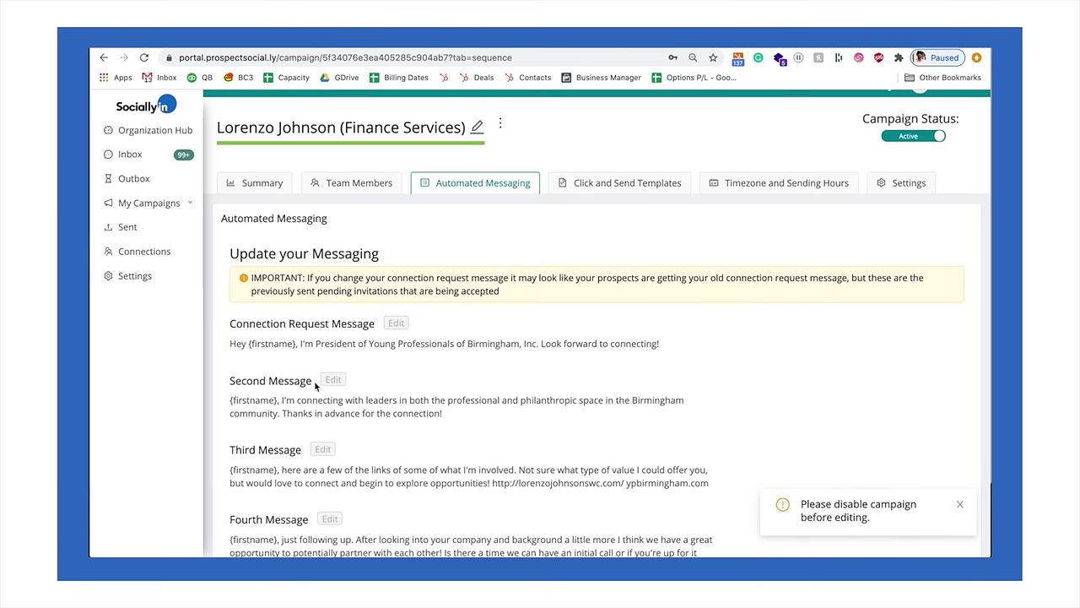
scroll(316, 385, "down", 3)
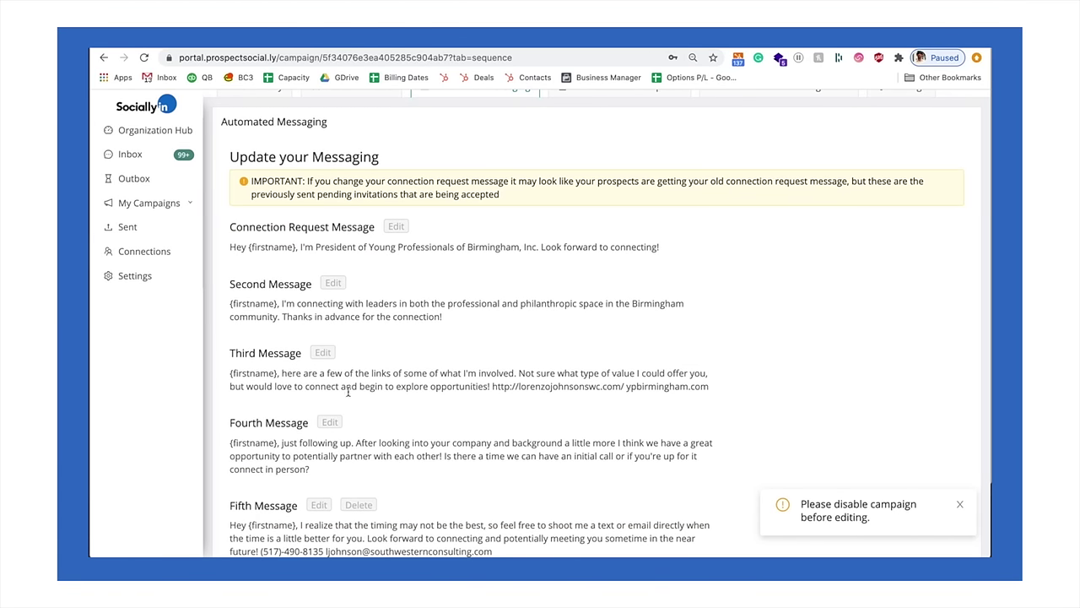
scroll(402, 402, "up", 3)
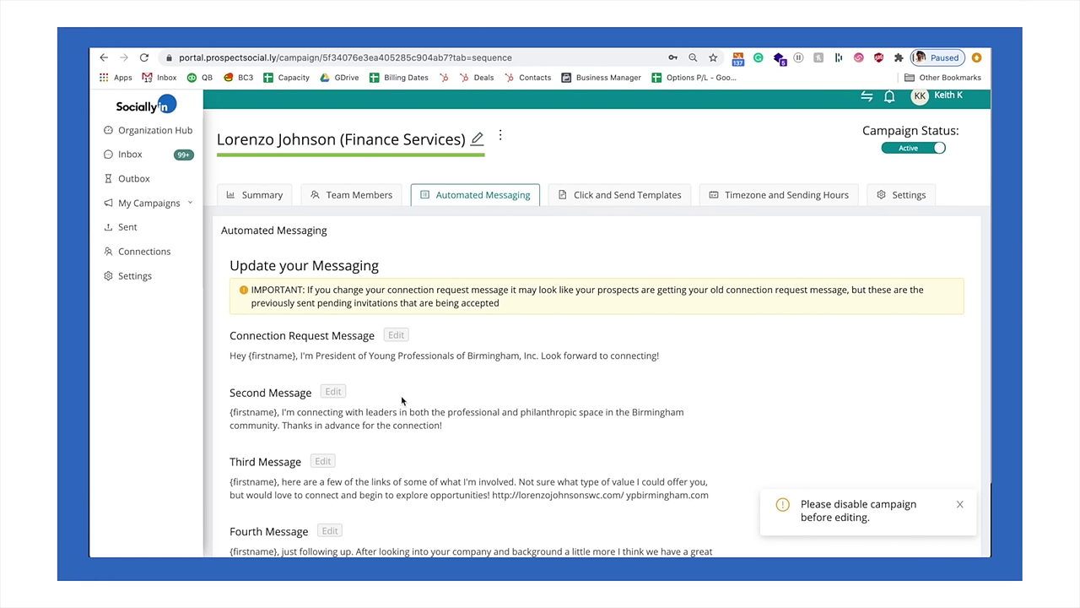
Open the fourth listed campaign's automated messaging and read its sequence, highlighting the second message about the football season
left_click(185, 205)
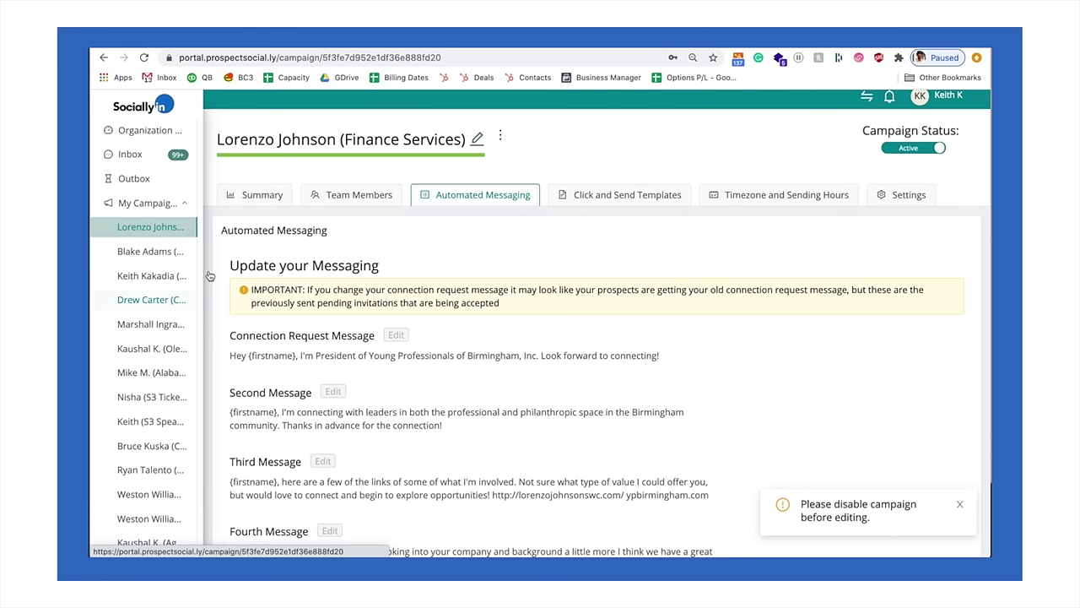
left_click(152, 299)
left_click(454, 208)
scroll(466, 422, "down", 1)
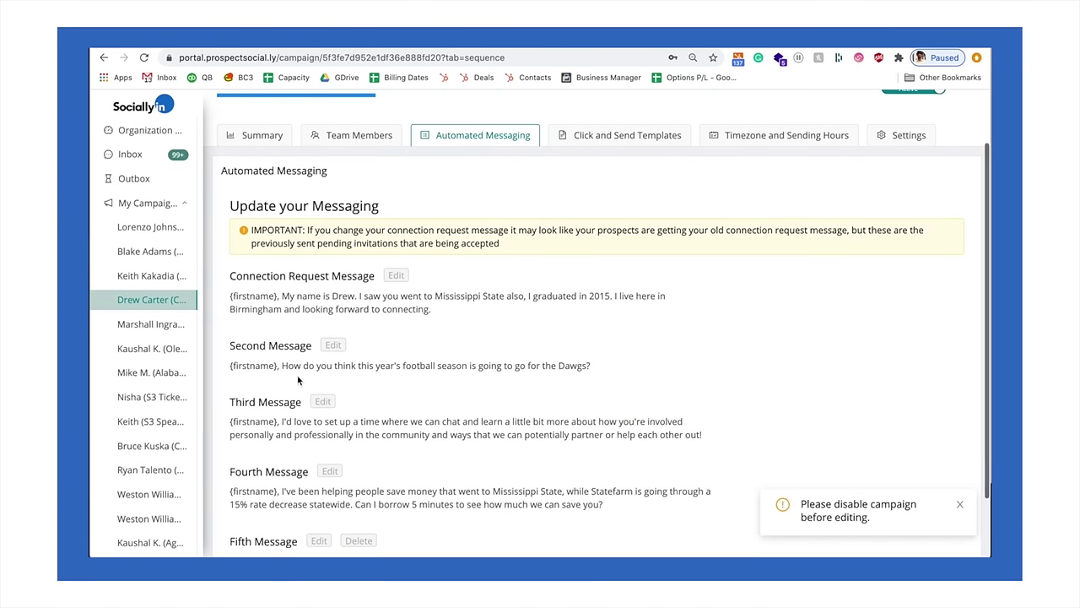
left_click_drag(275, 365, 484, 362)
scroll(483, 361, "down", 1)
left_click(356, 288)
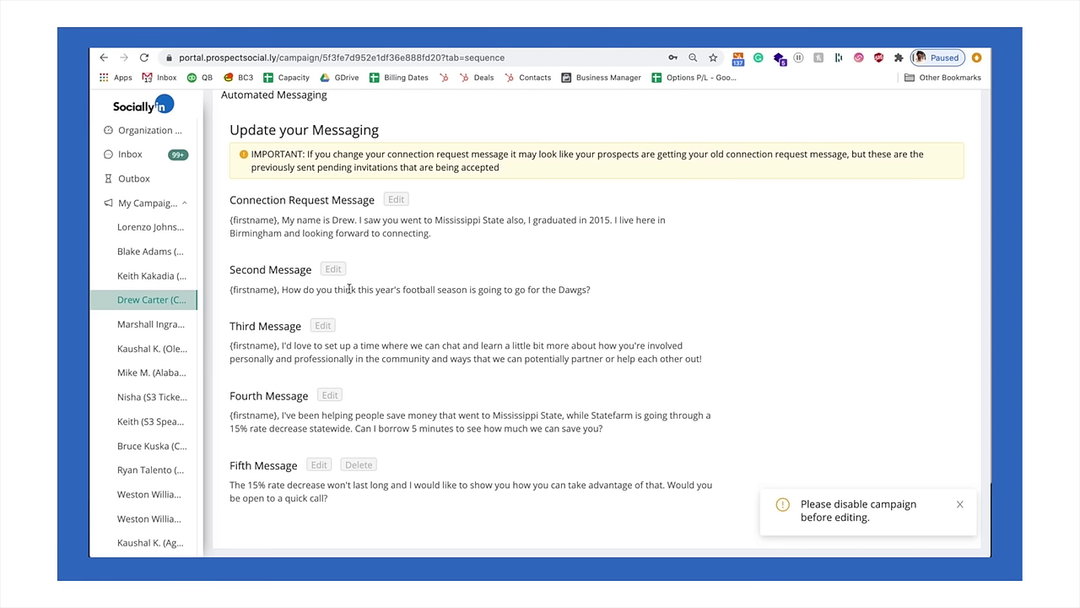
left_click_drag(279, 287, 445, 290)
left_click(503, 287)
Open the portal's inbox and filter its messages by the Finance Services campaign
left_click(128, 156)
left_click(181, 205)
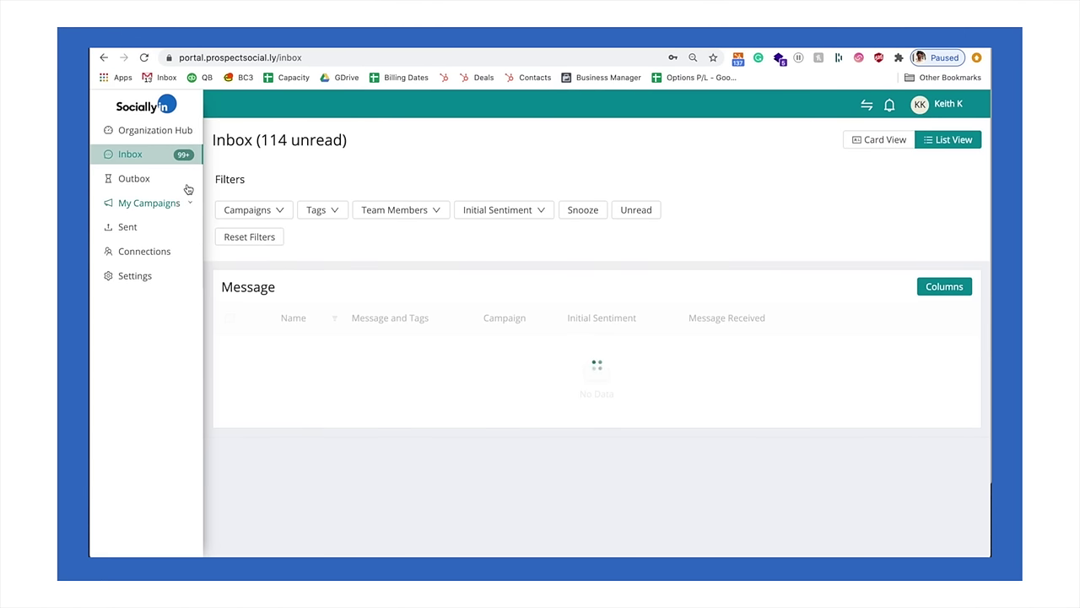
left_click(260, 210)
left_click(228, 307)
left_click(244, 482)
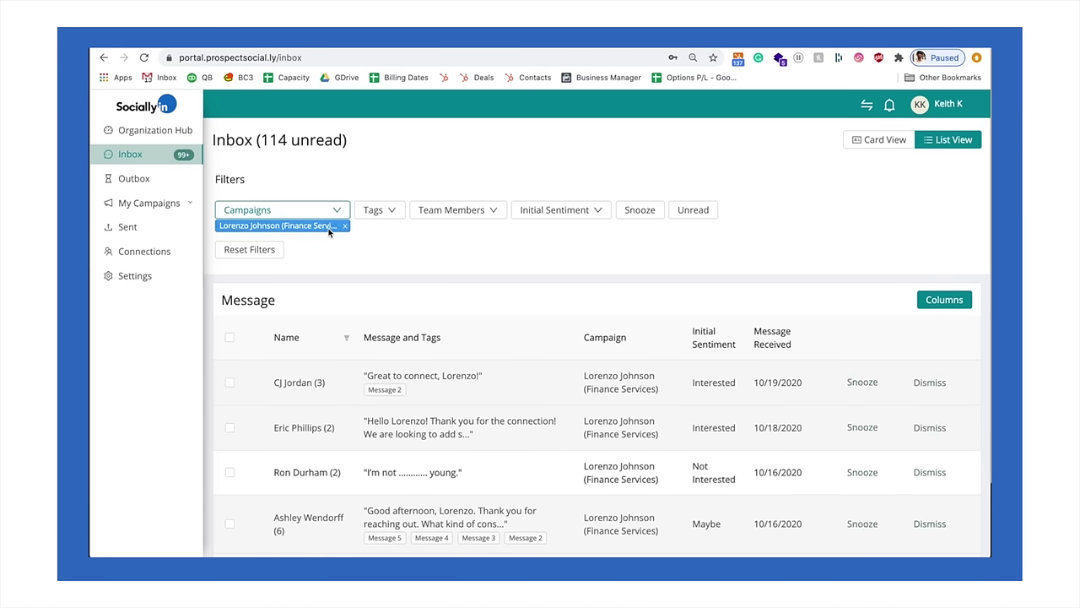
Open the interested reply received 10/18/2020 and read the conversation, highlighting the outreach message and the prospect's answer
left_click(440, 429)
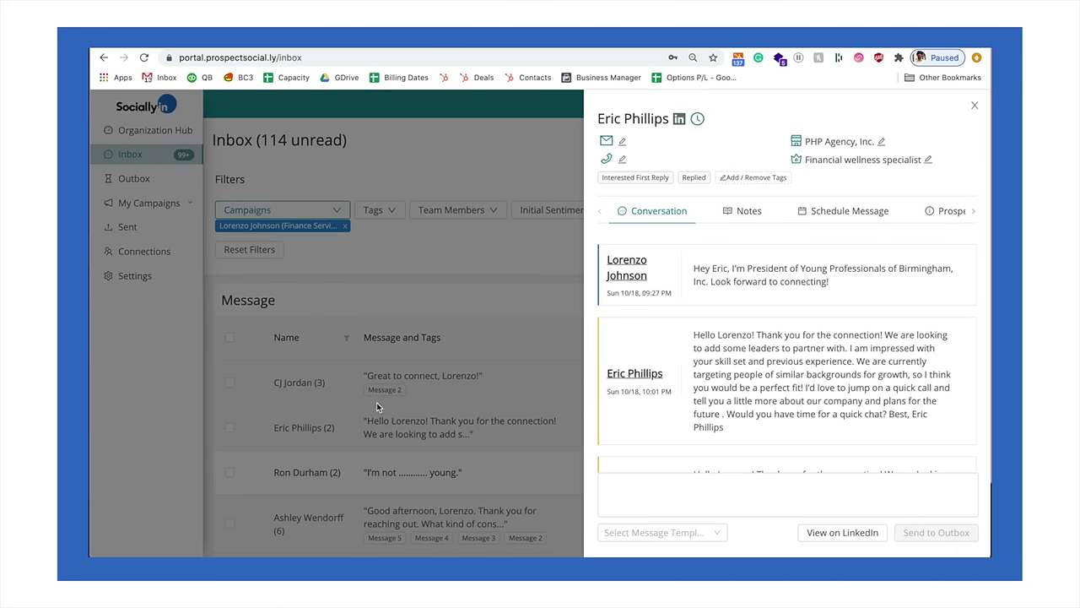
scroll(756, 375, "down", 2)
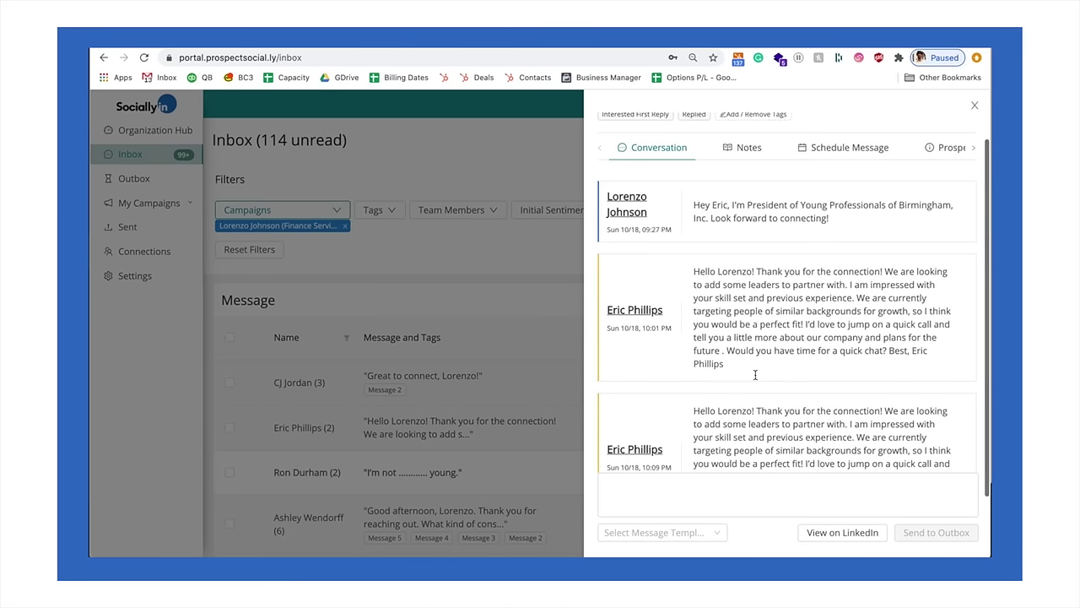
scroll(756, 375, "up", 1)
left_click_drag(693, 225, 826, 244)
left_click_drag(694, 292, 772, 372)
scroll(773, 381, "down", 3)
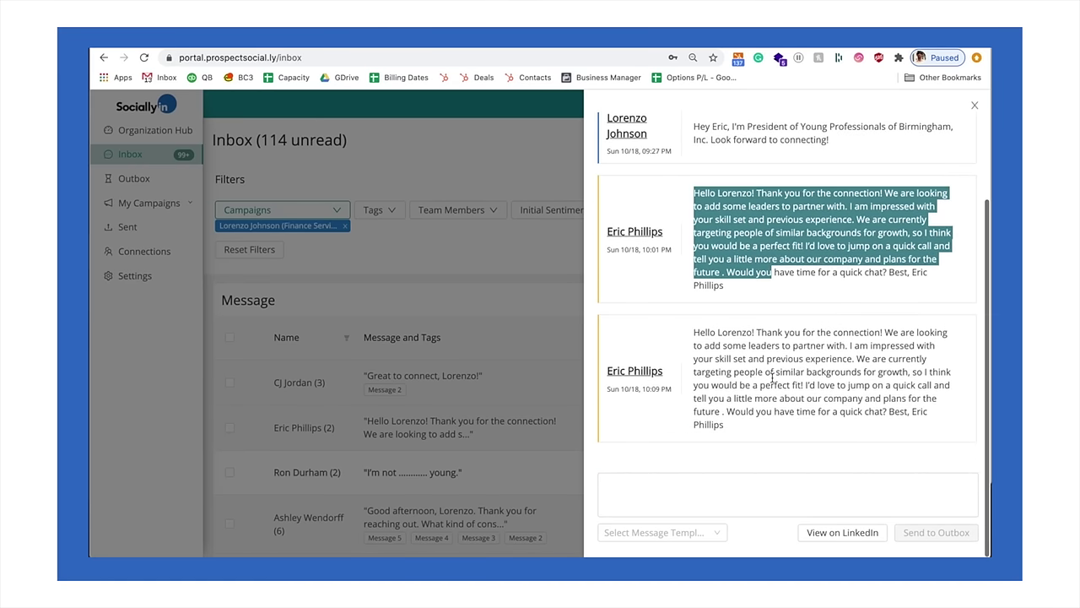
Draft the sample reply "SO this is a example" in the conversation and clear it without sending
left_click(680, 503)
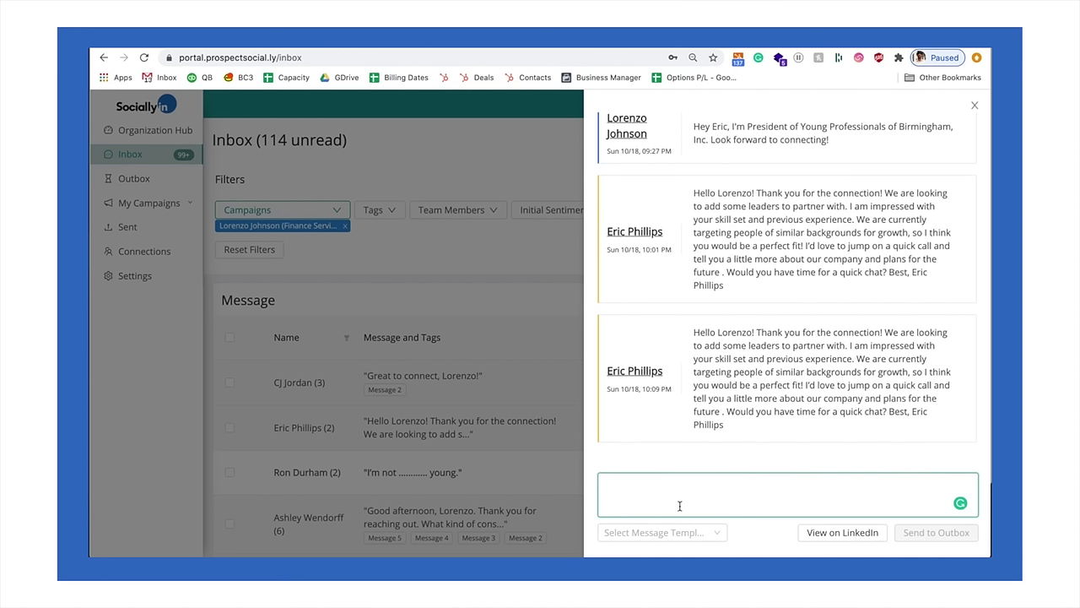
type("SO hi")
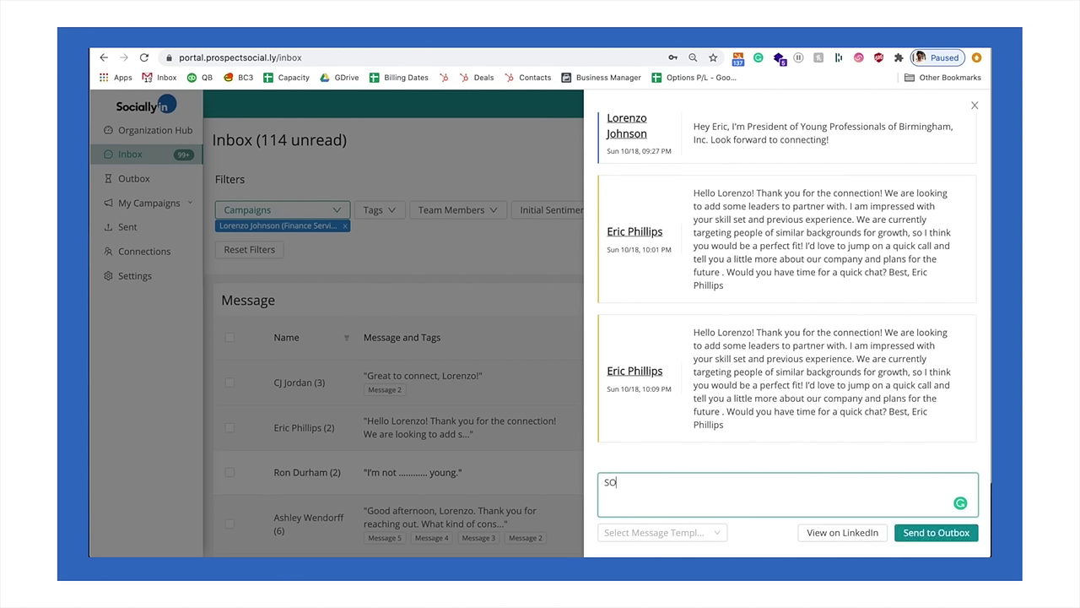
key("BackSpace")
key("BackSpace")
key("BackSpace")
type("this is a example")
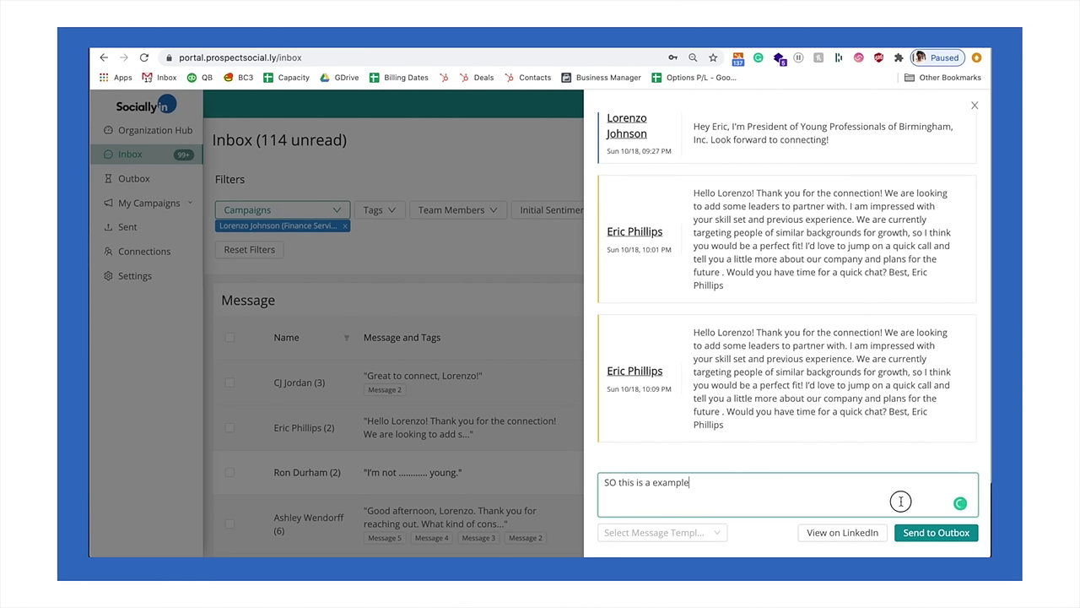
left_click_drag(869, 501, 544, 486)
key("BackSpace")
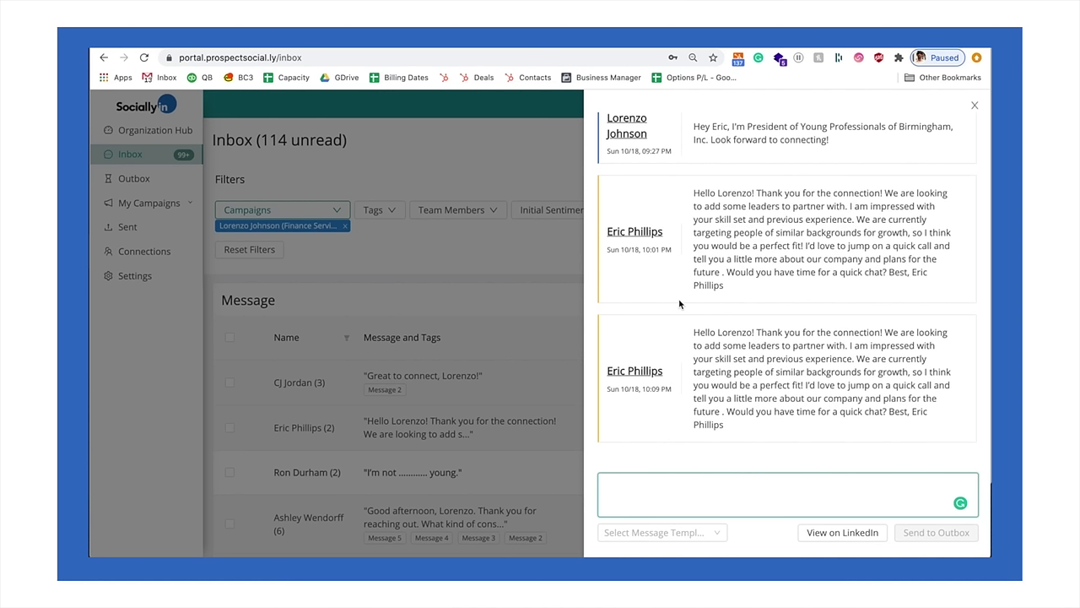
Close the conversation and look through the remaining campaign replies on the inbox's first page
left_click(974, 104)
scroll(498, 372, "down", 2)
scroll(497, 371, "down", 3)
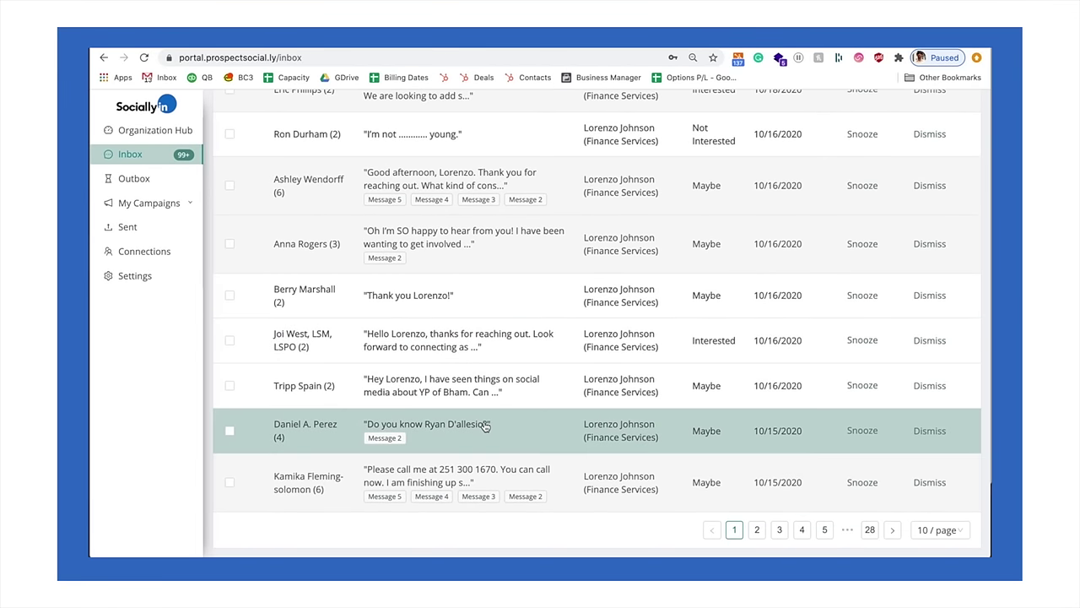
Open the Maybe reply received 10/15/2020 that is tagged only Message 2, read the whole conversation, and close it
left_click(485, 426)
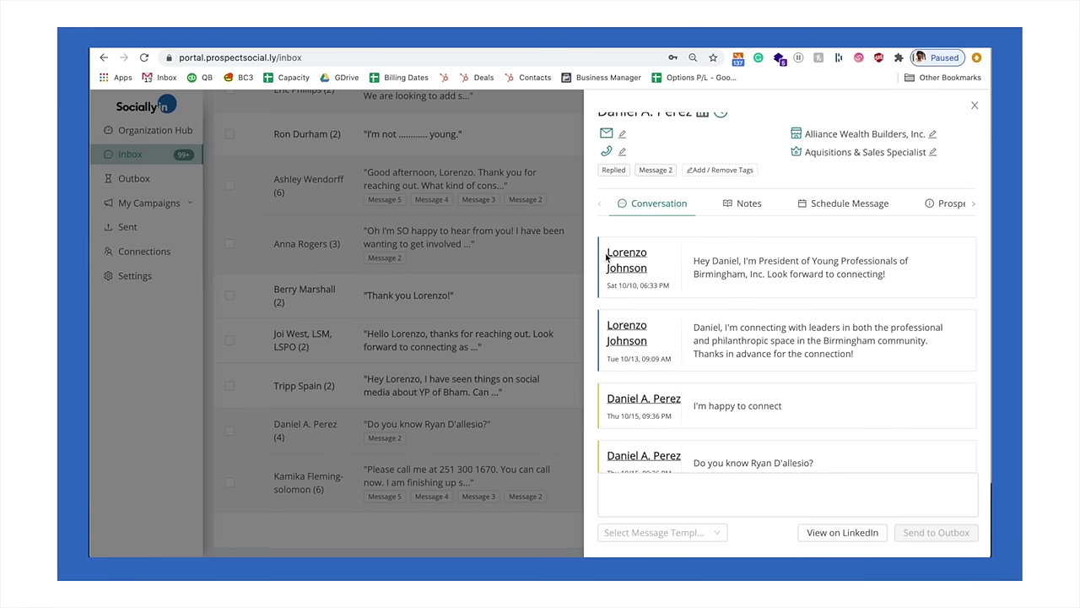
scroll(663, 351, "down", 1)
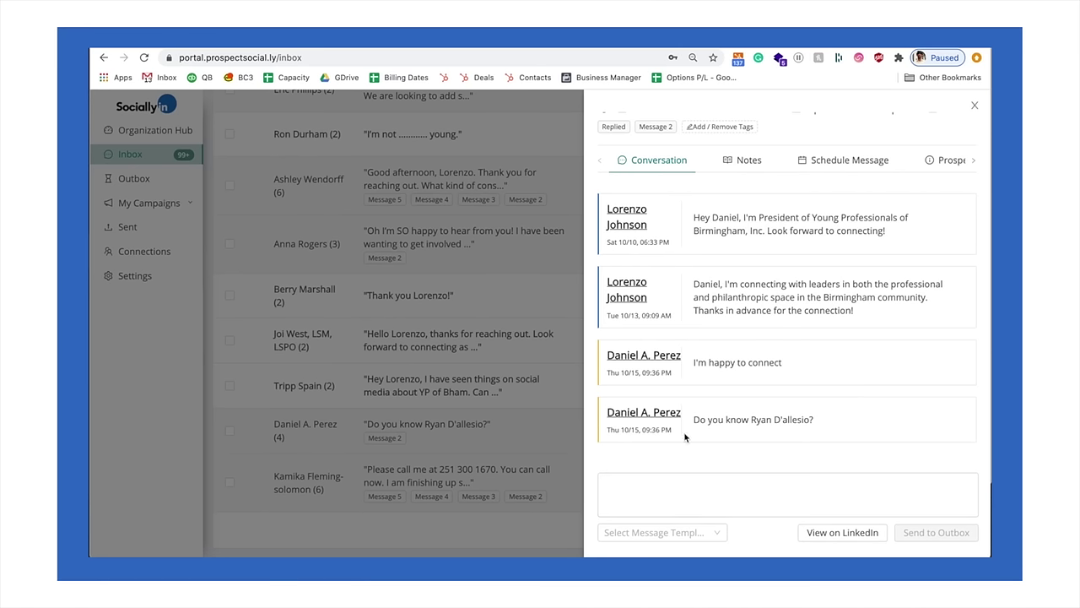
scroll(758, 358, "up", 2)
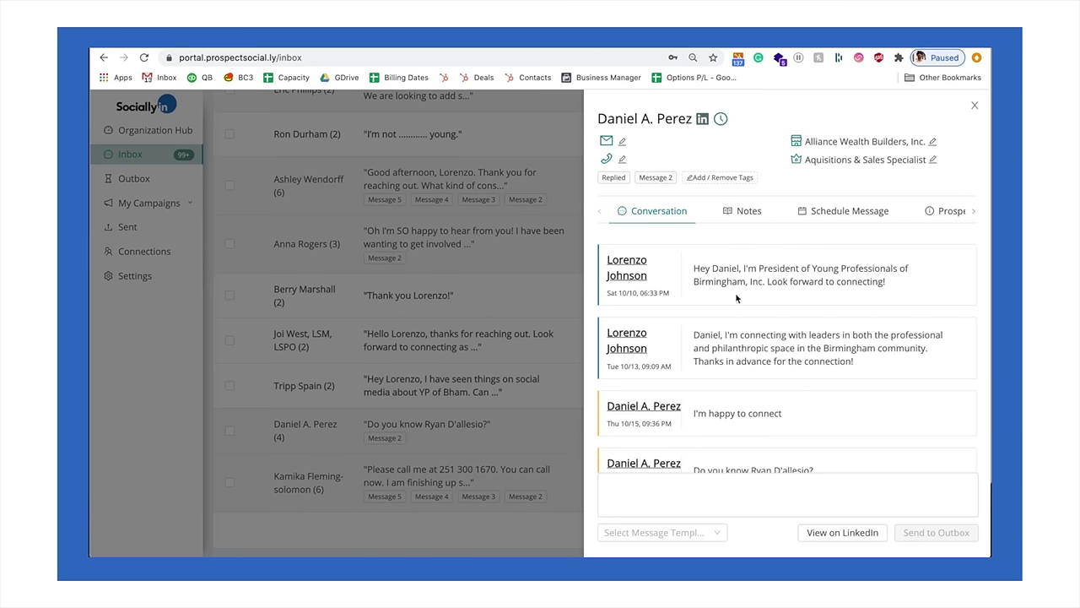
left_click(977, 106)
scroll(471, 185, "up", 5)
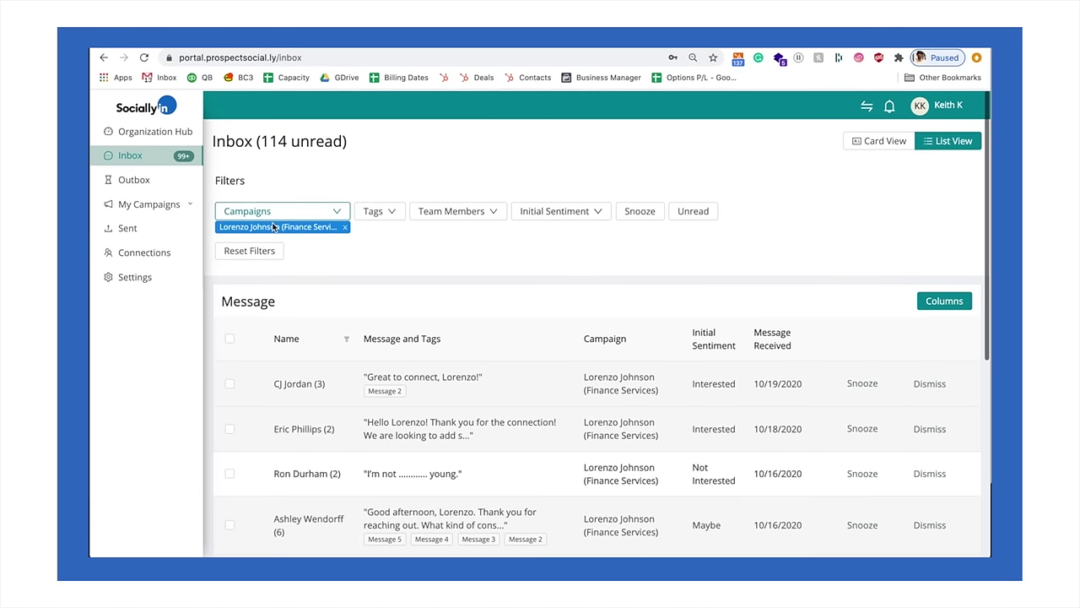
Go to the organization's prospecting statistics summary and expand the list of campaigns
left_click(167, 129)
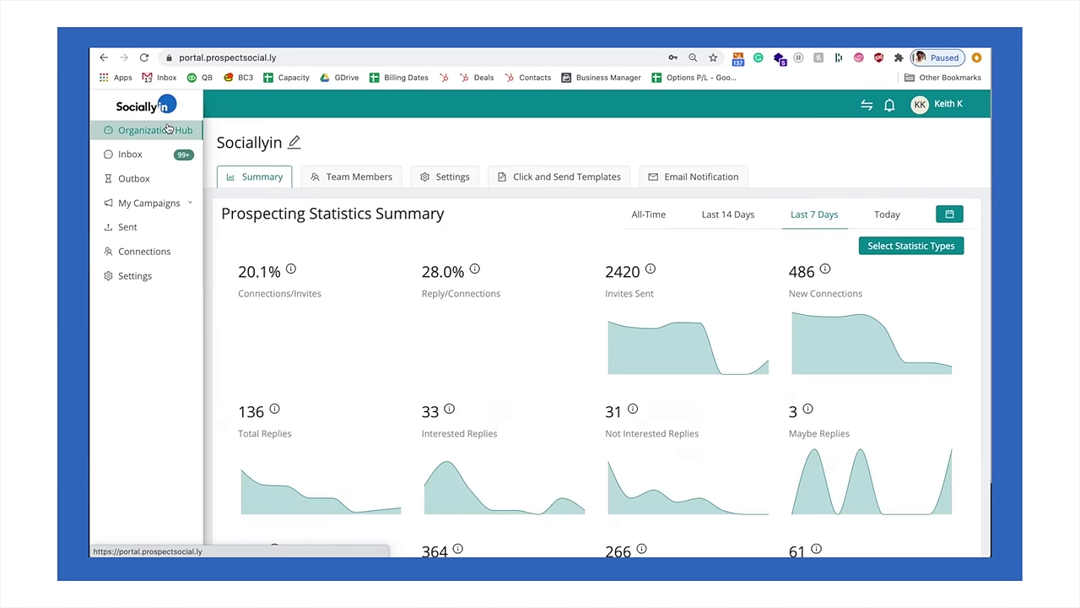
left_click(148, 207)
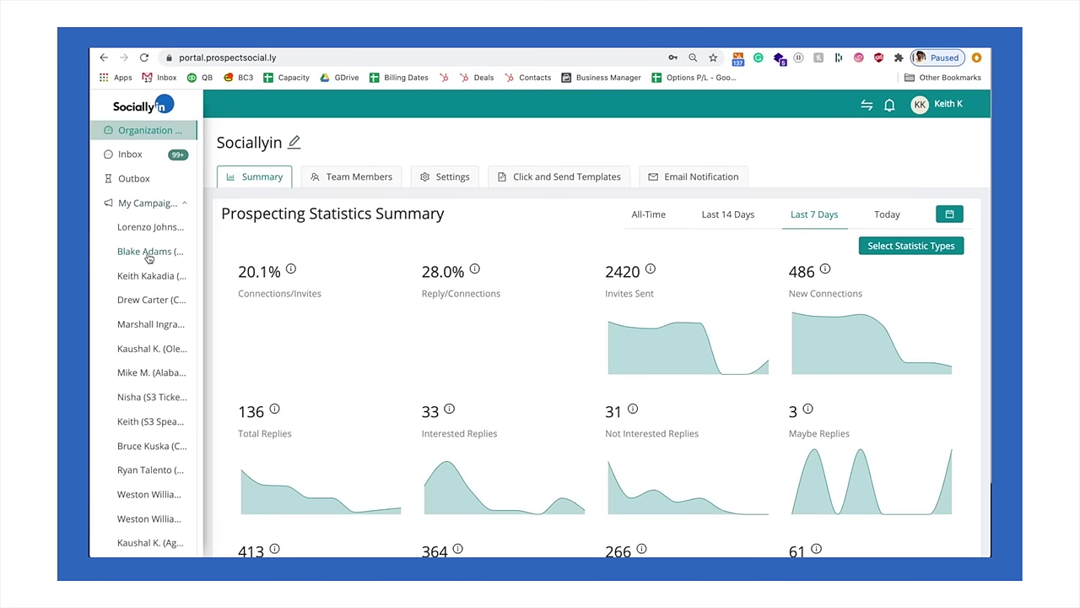